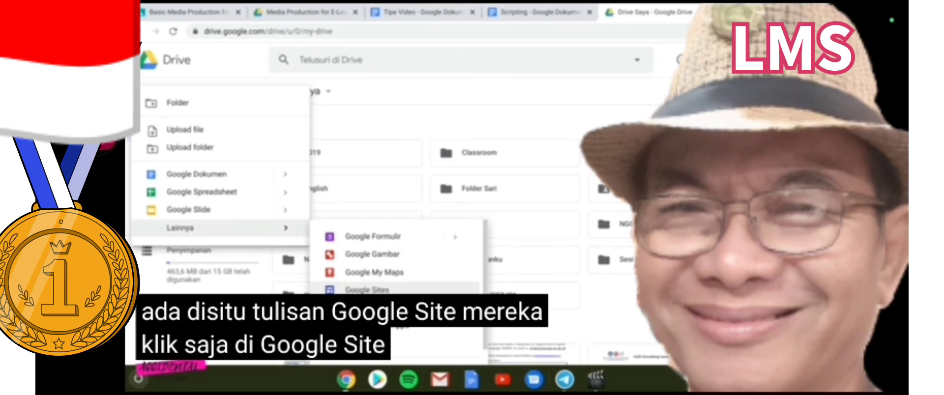
Create a new Google Site from Google Drive's New > More menu
click(367, 289)
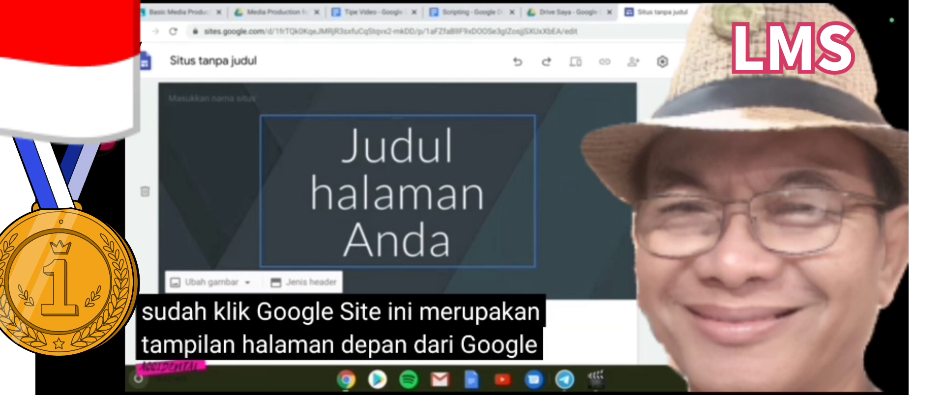
mouse_move(209, 135)
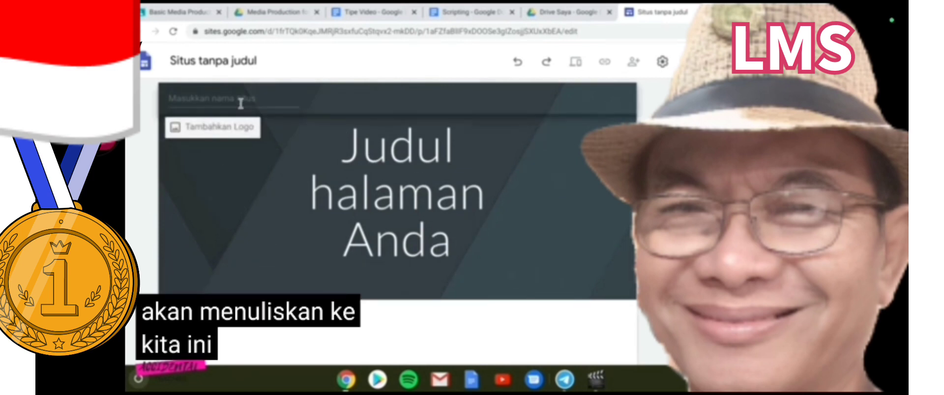
scroll(394, 335, down, 2)
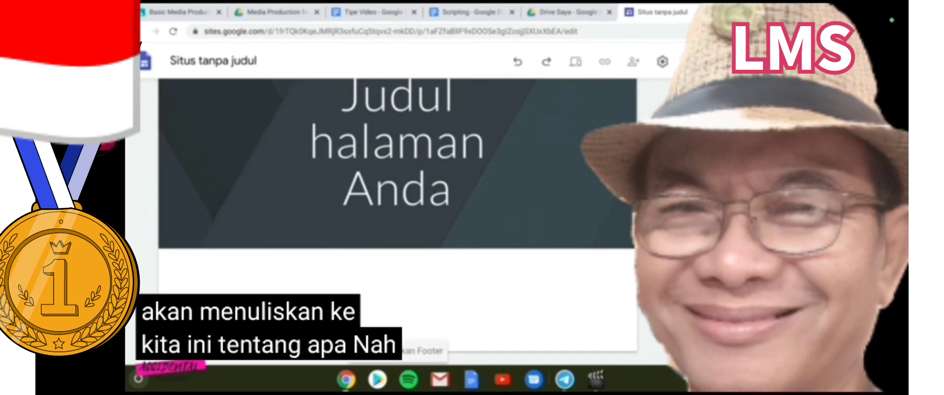
scroll(398, 197, up, 2)
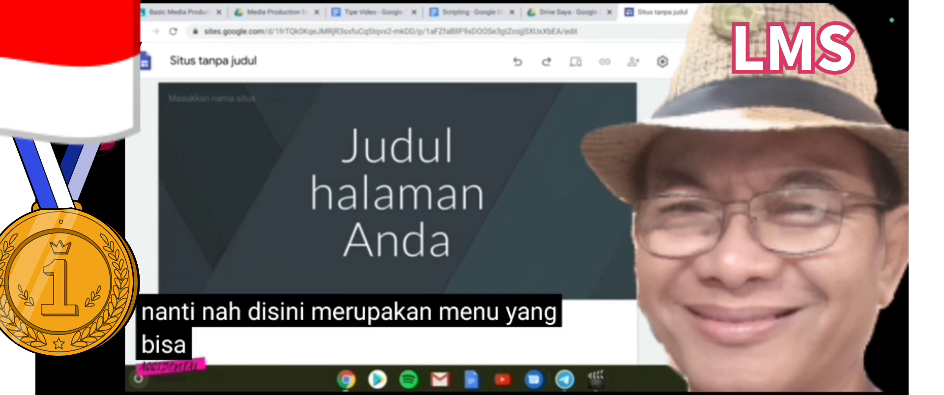
click(713, 127)
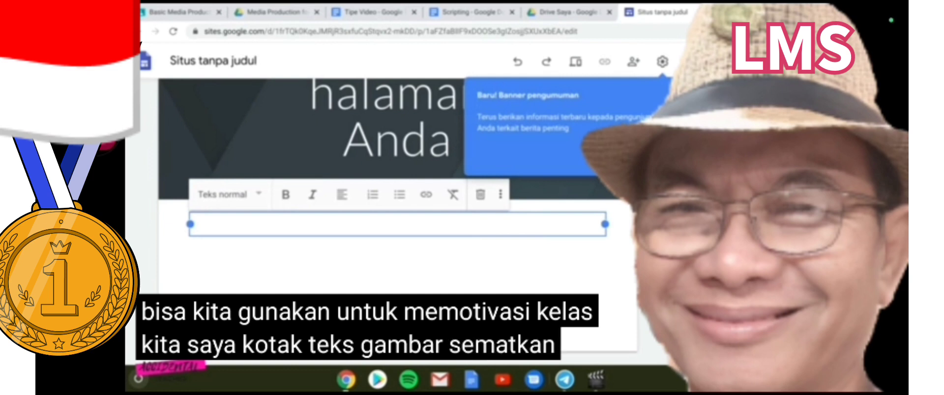
click(620, 161)
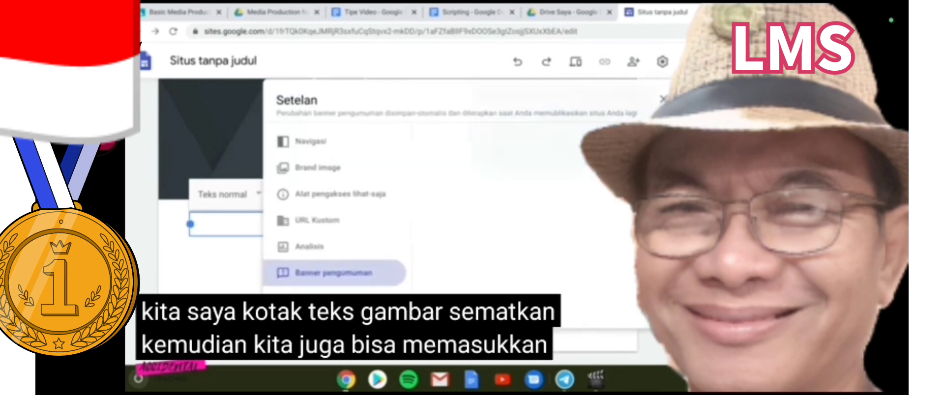
click(663, 99)
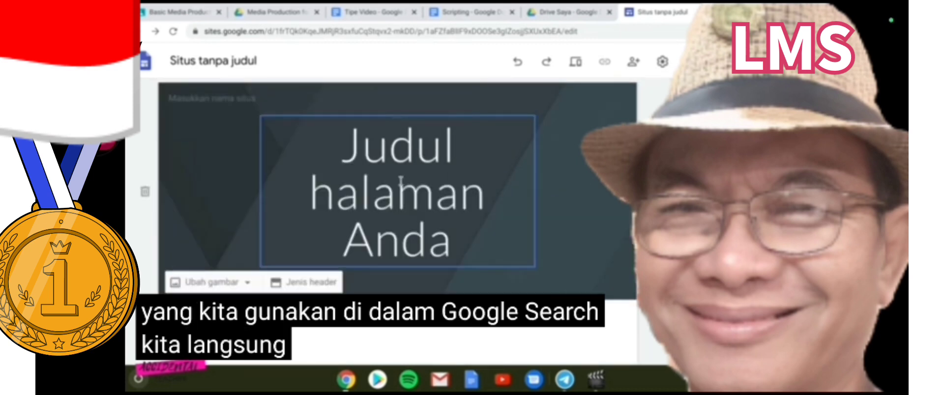
Replace the placeholder page title with 'Media Production for E-Learning'
click(401, 182)
drag(347, 159, 496, 228)
text(M)
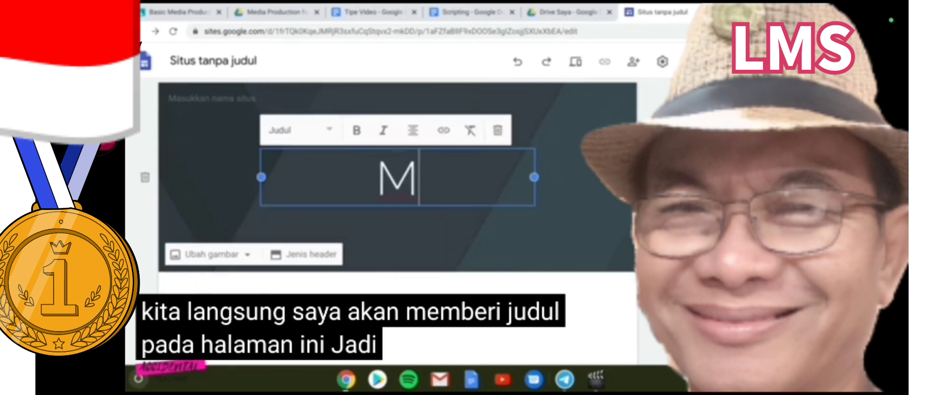
text(edia)
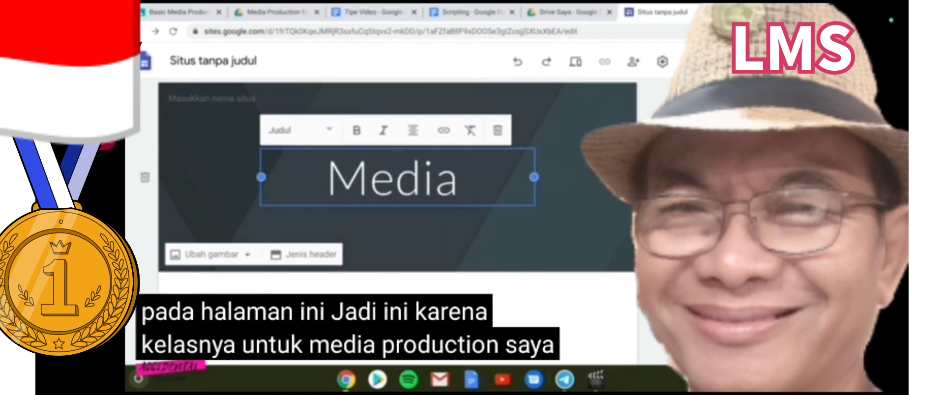
text( Productio)
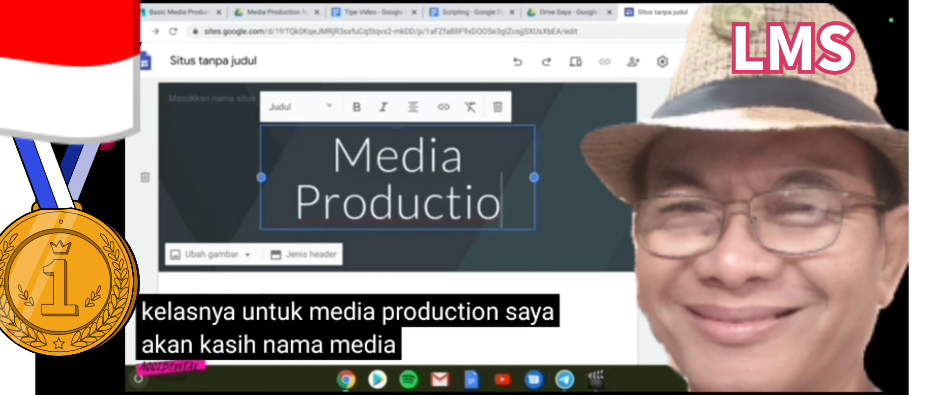
text(n for )
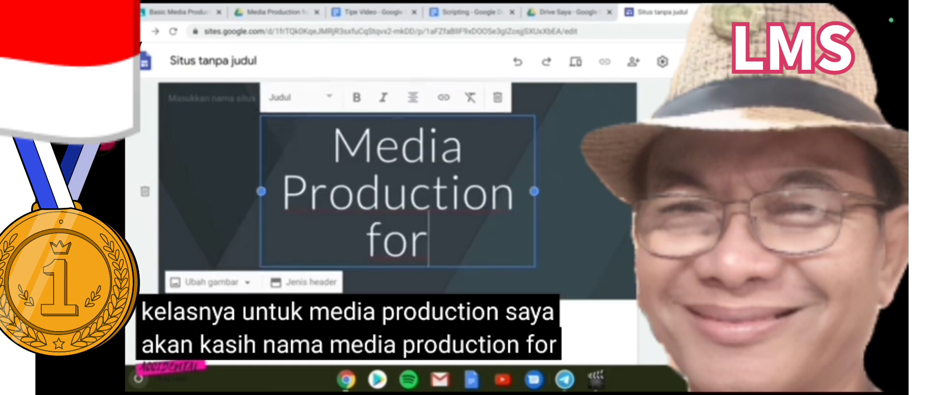
text(E-)
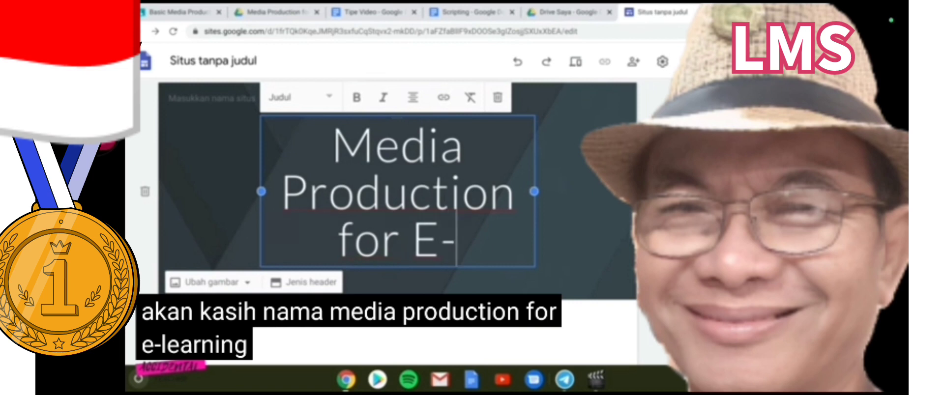
text(Learning)
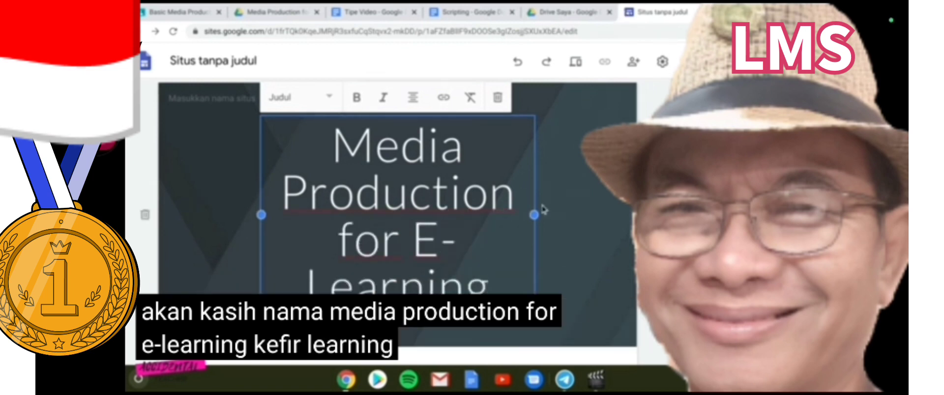
Widen the title box on both sides so the title fits on two lines
drag(535, 215, 605, 213)
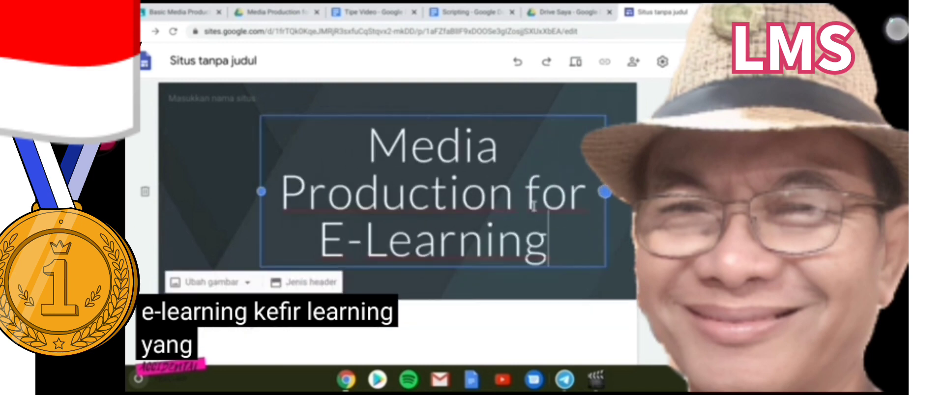
drag(261, 192, 190, 177)
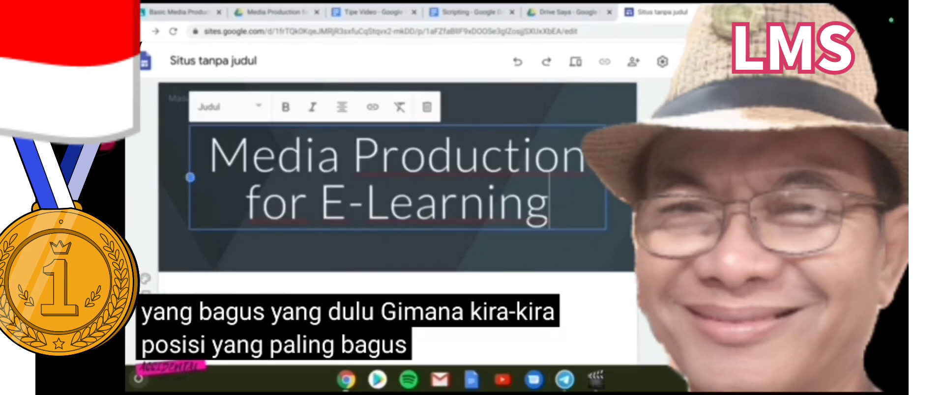
click(558, 248)
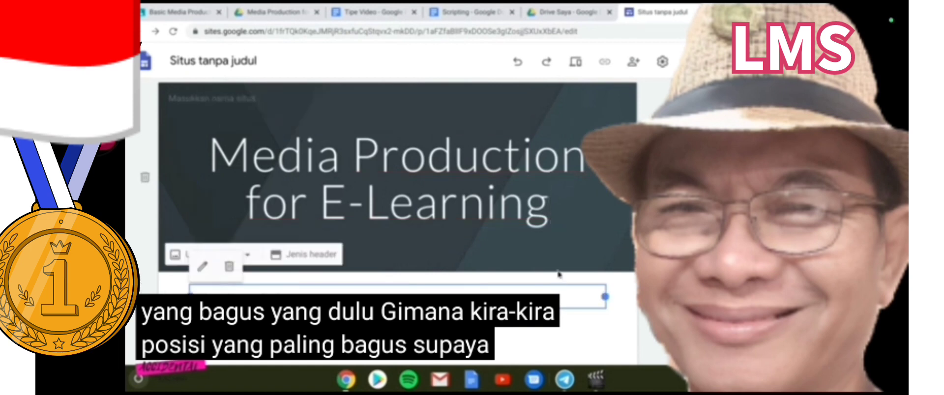
click(507, 192)
click(600, 206)
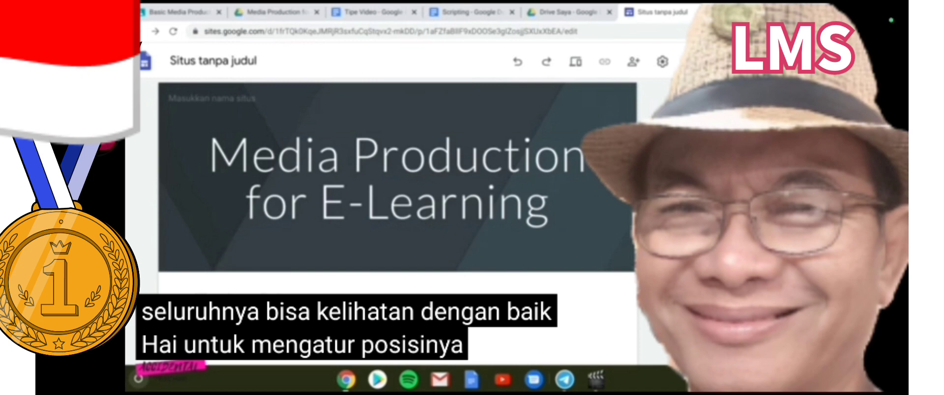
Preview several themes and apply the one with the wooden-desk photo header
click(743, 256)
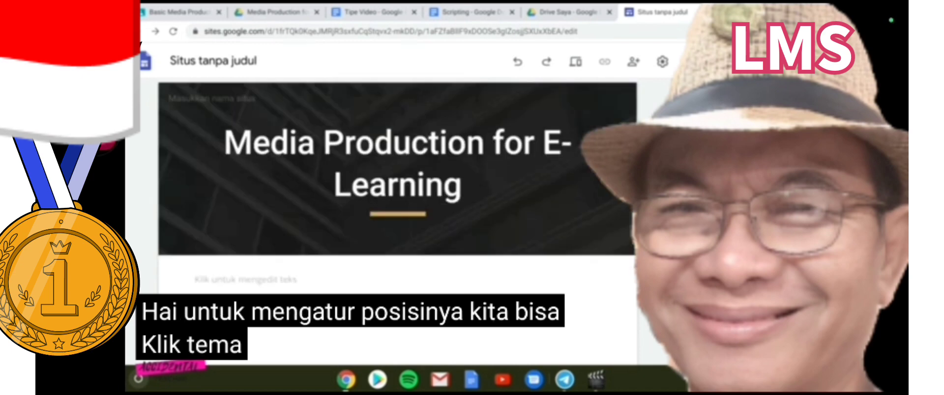
click(742, 295)
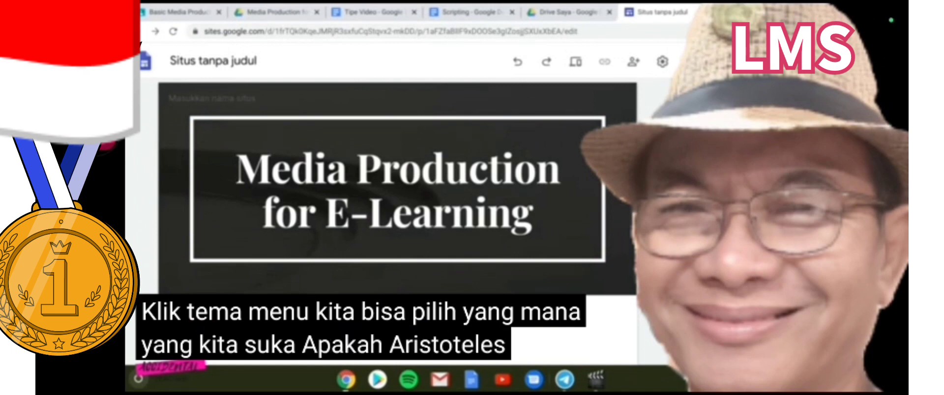
click(742, 329)
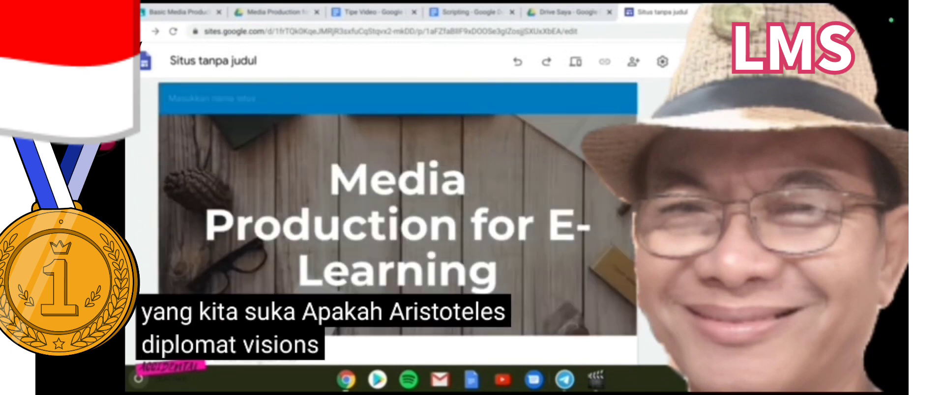
click(742, 334)
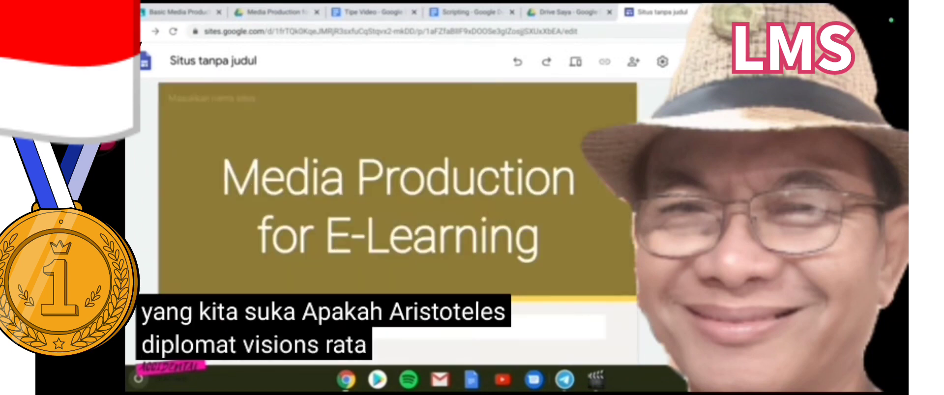
click(742, 349)
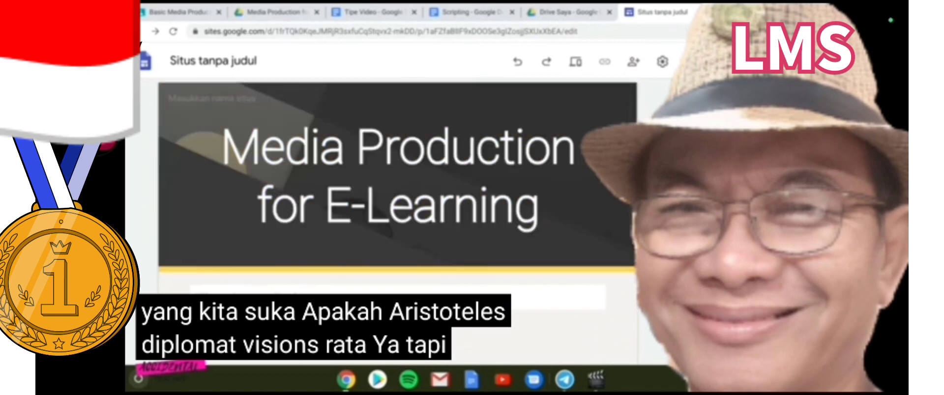
click(743, 330)
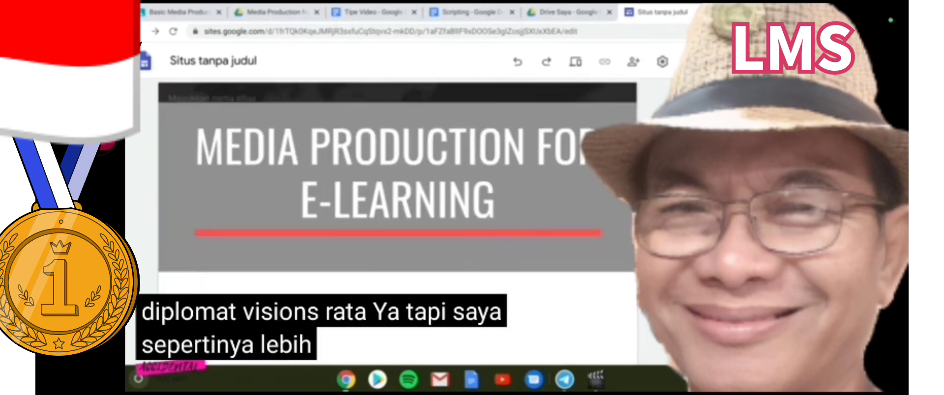
click(742, 275)
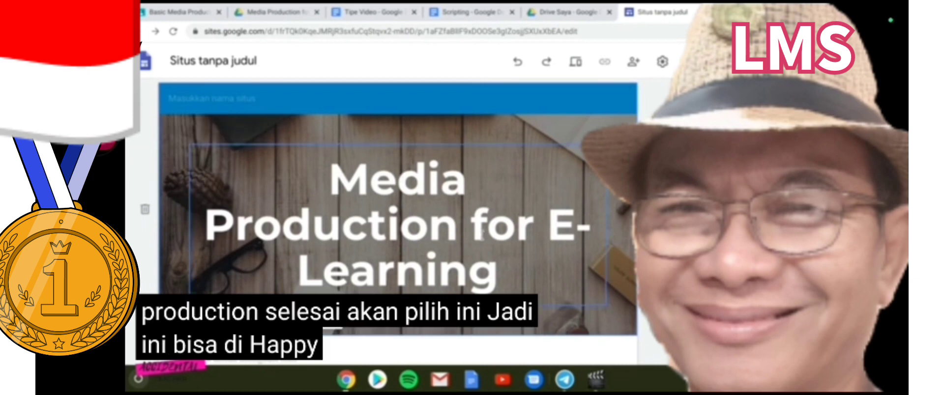
Name the untitled site 'Marsiajar Media Production' in the top bar
scroll(570, 268, down, 1)
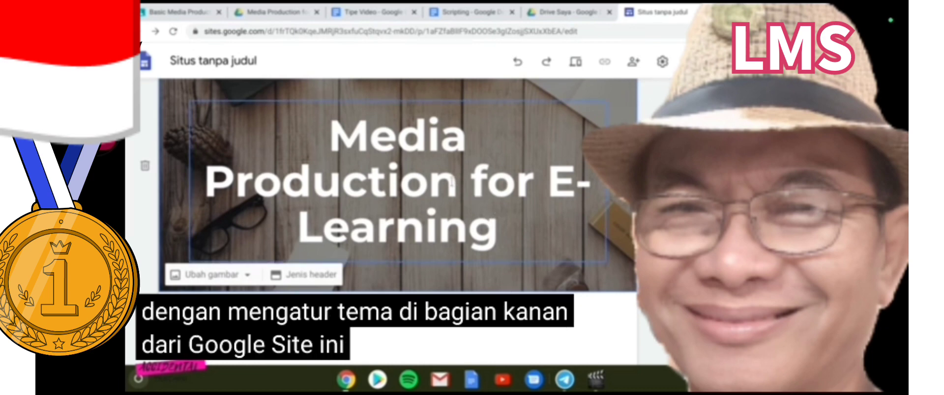
scroll(452, 182, up, 1)
text(arsiajar)
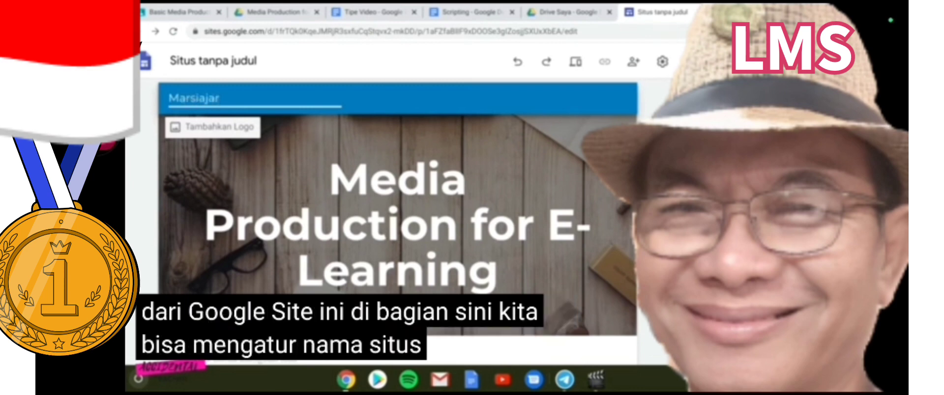
text( Medi)
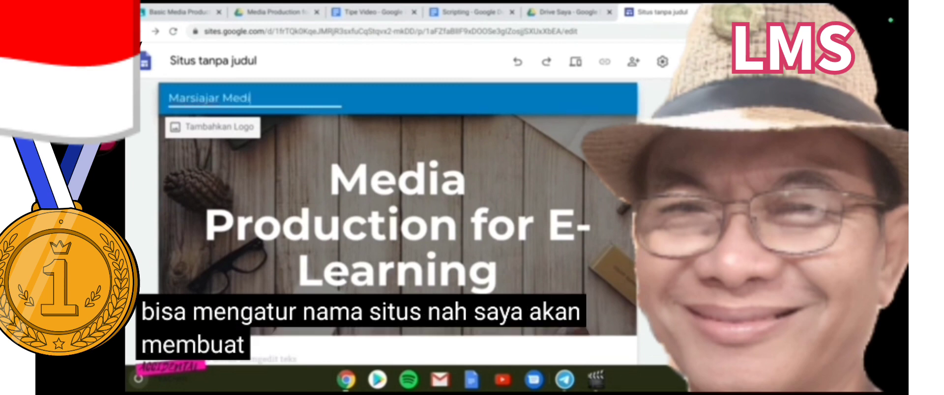
text(a Produ)
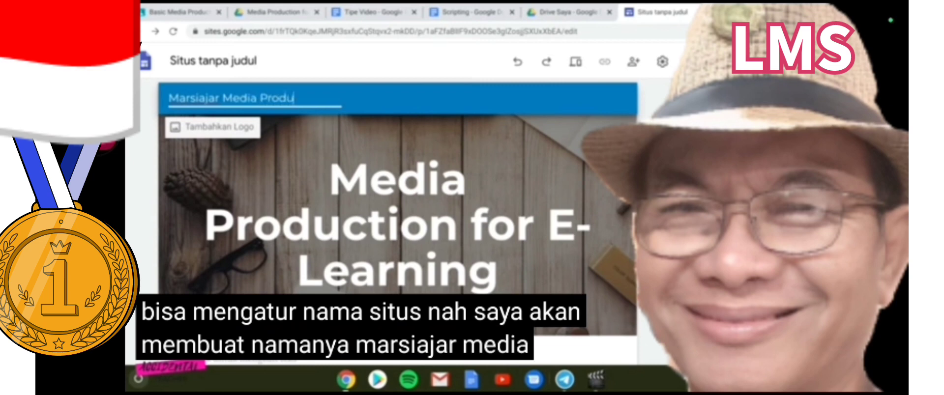
text(ction)
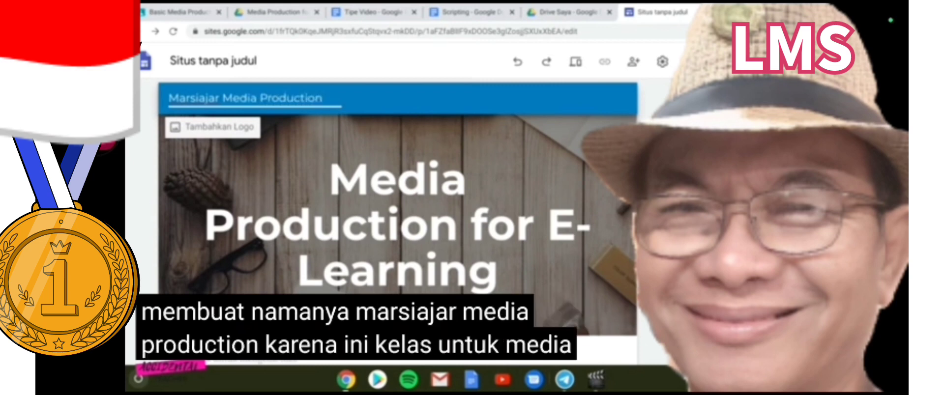
click(354, 139)
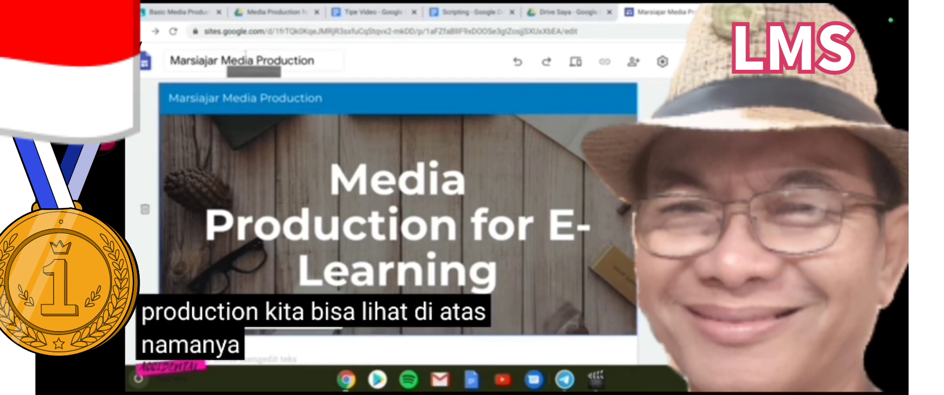
mouse_move(236, 100)
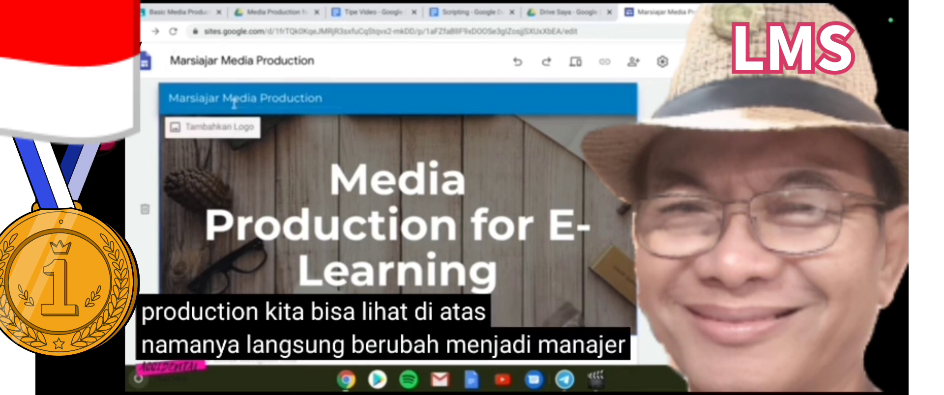
click(220, 129)
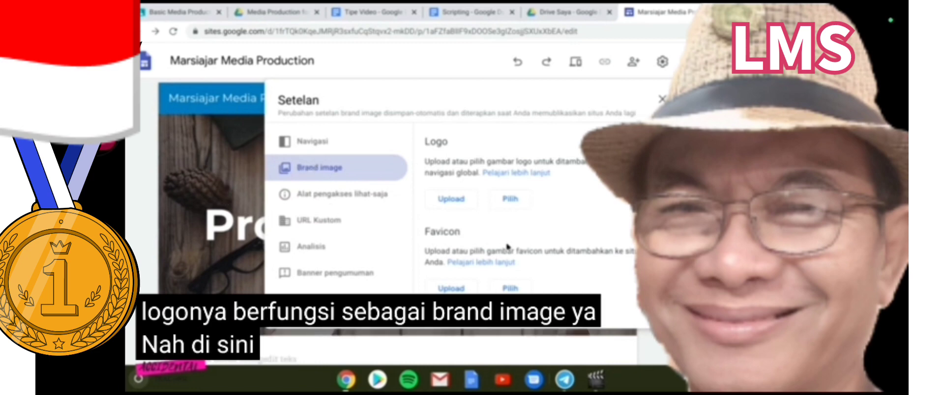
Insert the marsiajar logo from Google Drive as the site logo, then close the settings
click(510, 201)
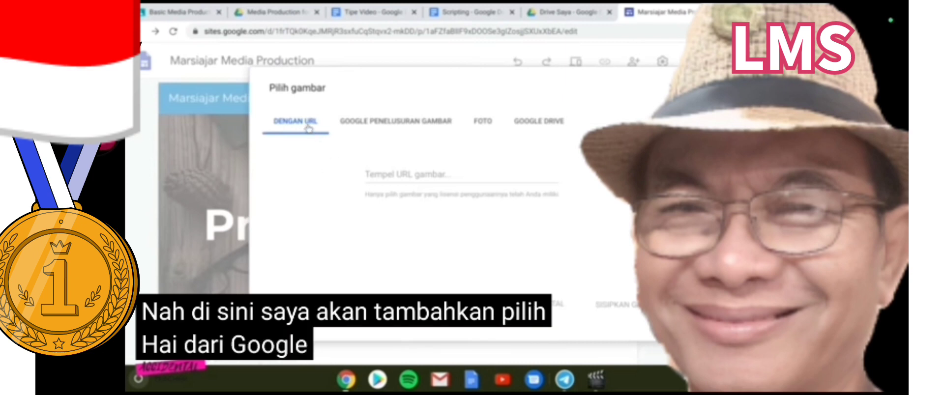
click(533, 128)
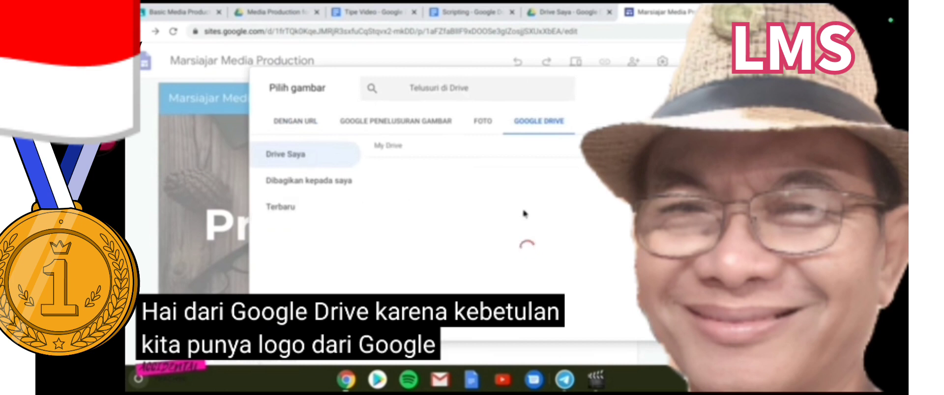
click(568, 247)
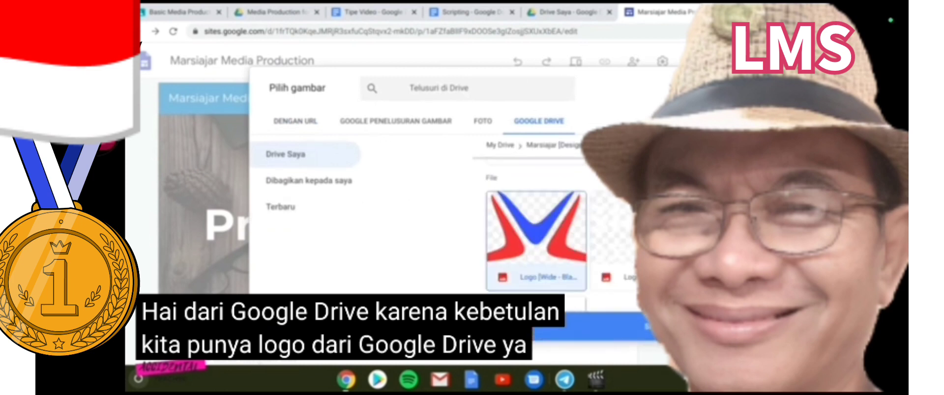
click(534, 334)
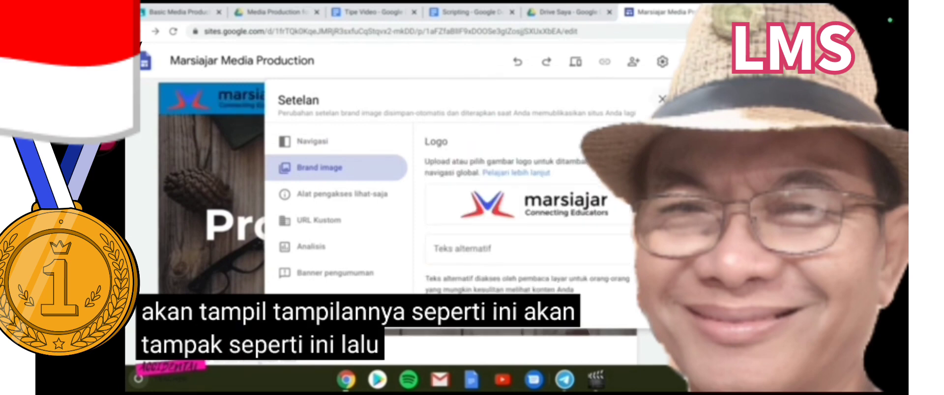
click(662, 99)
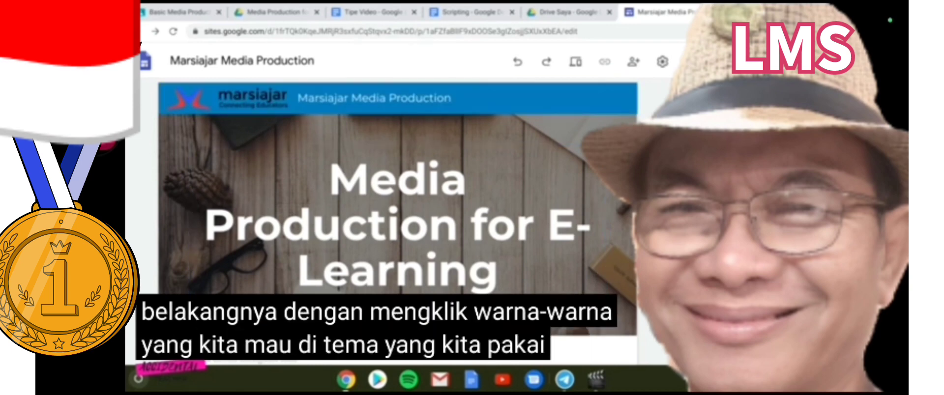
Add an image-and-text section below the header
scroll(398, 207, down, 2)
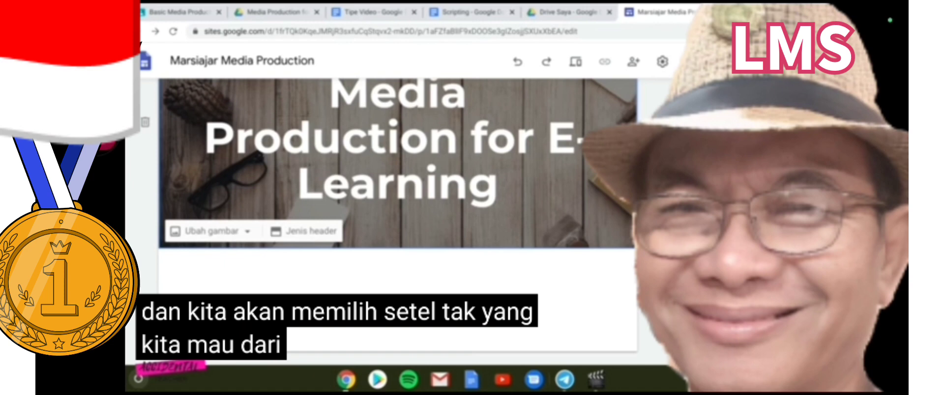
click(697, 240)
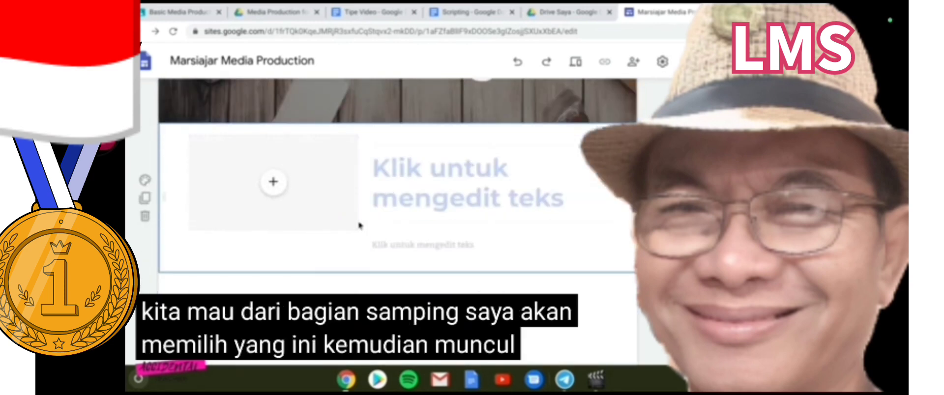
click(274, 185)
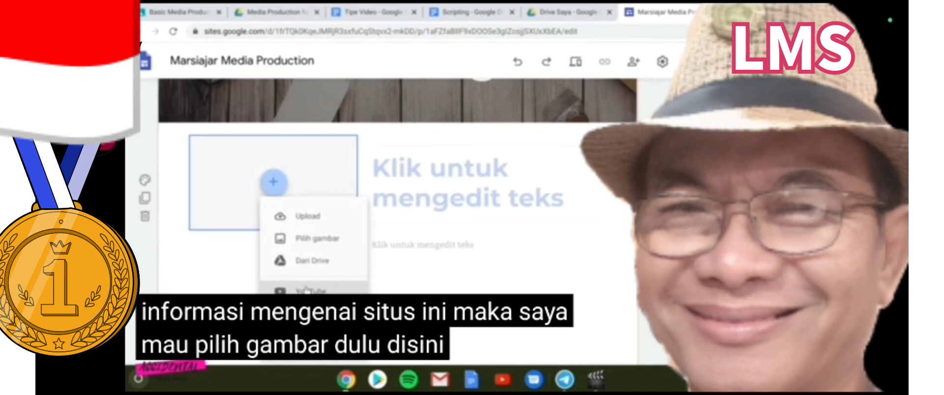
click(305, 240)
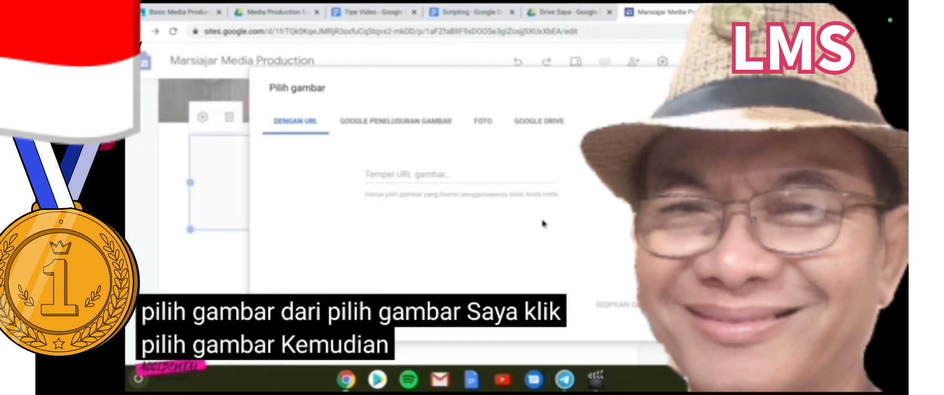
Insert a woman-at-computer photo from a Google image search for 'online learning'
click(483, 130)
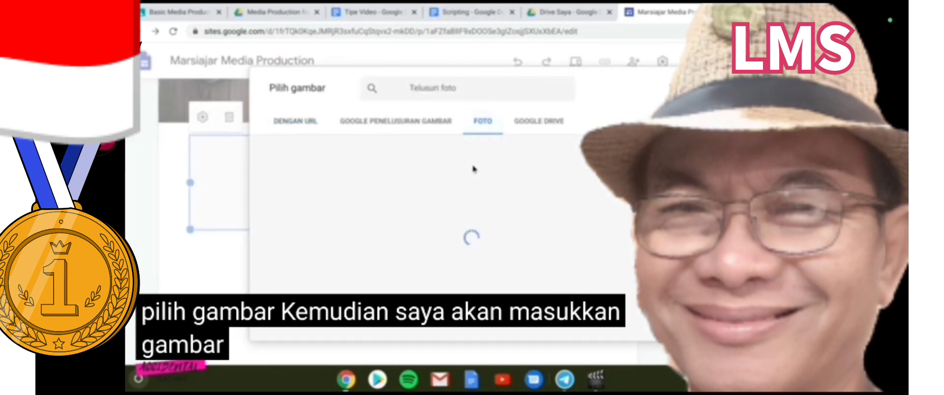
click(442, 129)
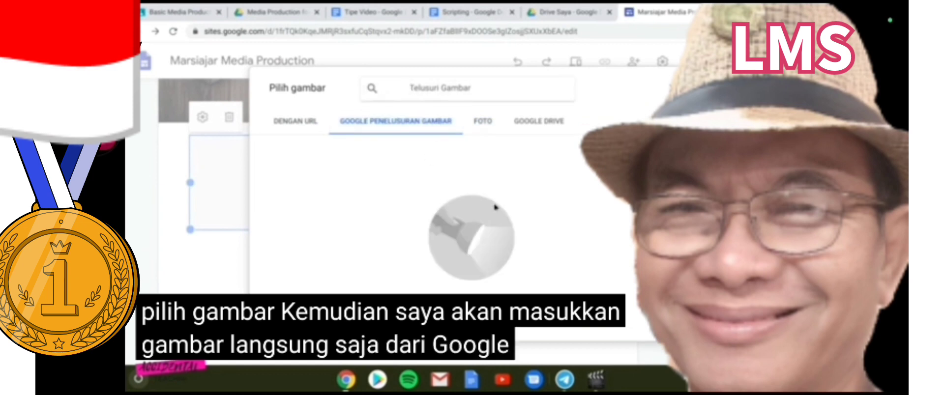
text(arning)
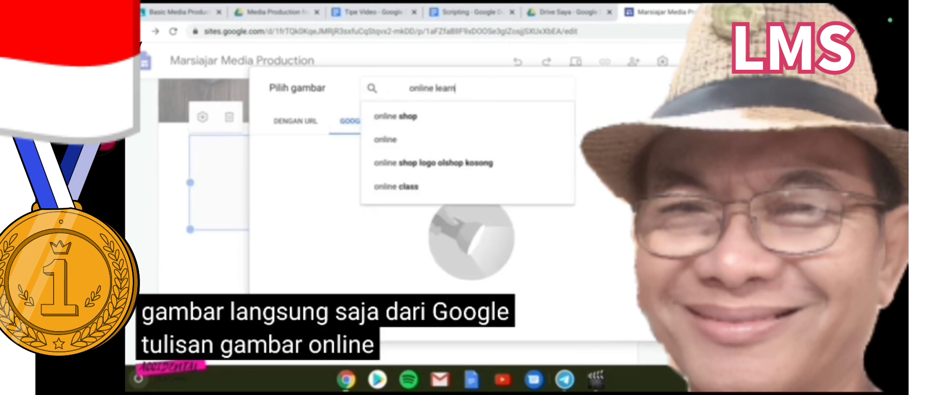
key(Return)
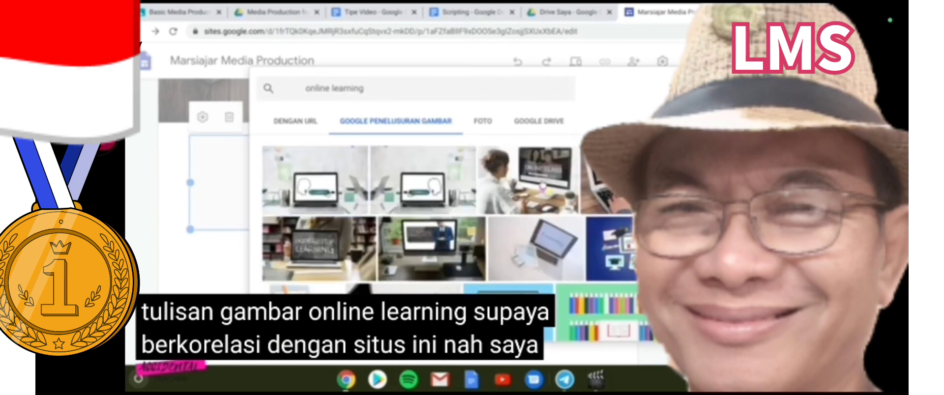
click(543, 186)
click(596, 332)
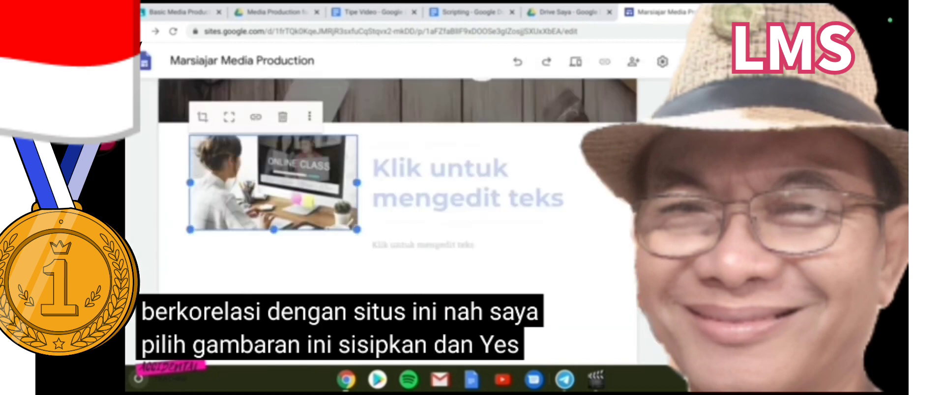
click(400, 229)
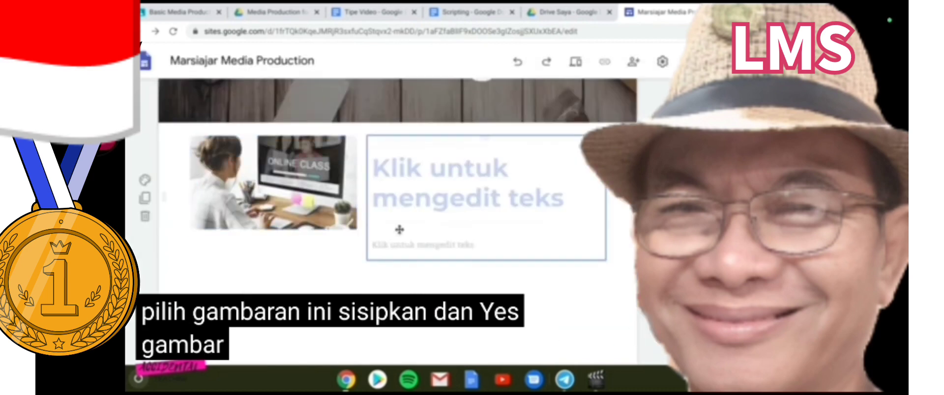
Type the heading 'Media Production for E-learning' beside the photo
click(437, 182)
text(Media Pr)
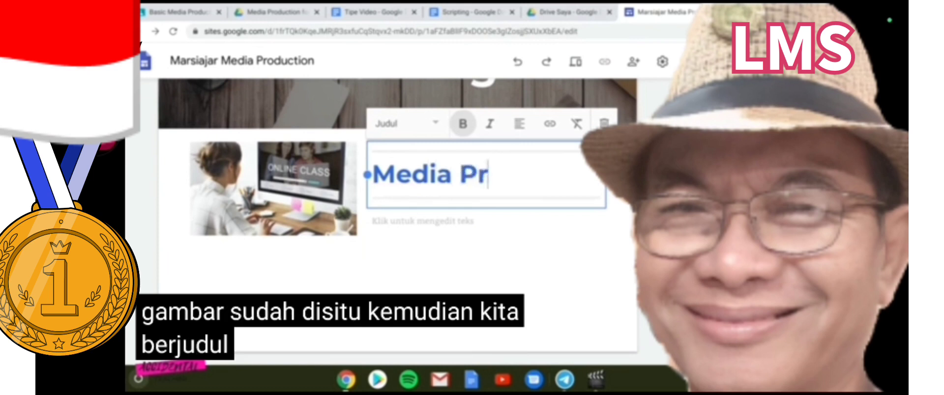
text(oduction for)
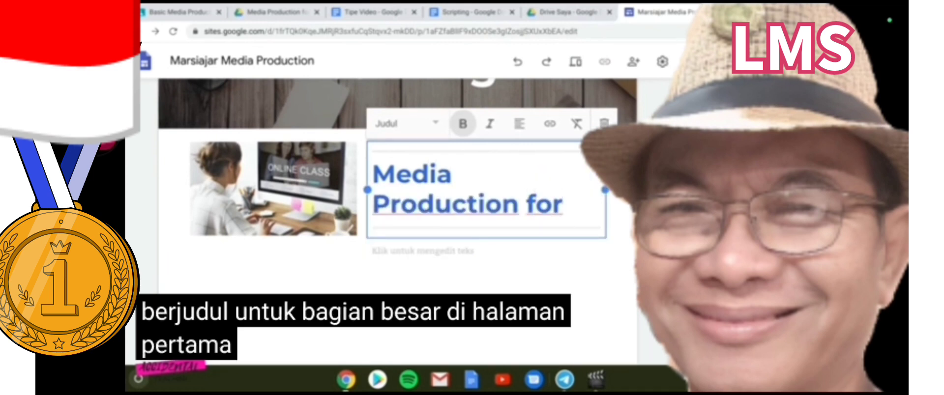
text(E-learning)
Write the two Indonesian intro paragraphs ending with 'pembelajaran yang mumpuni.'
click(442, 281)
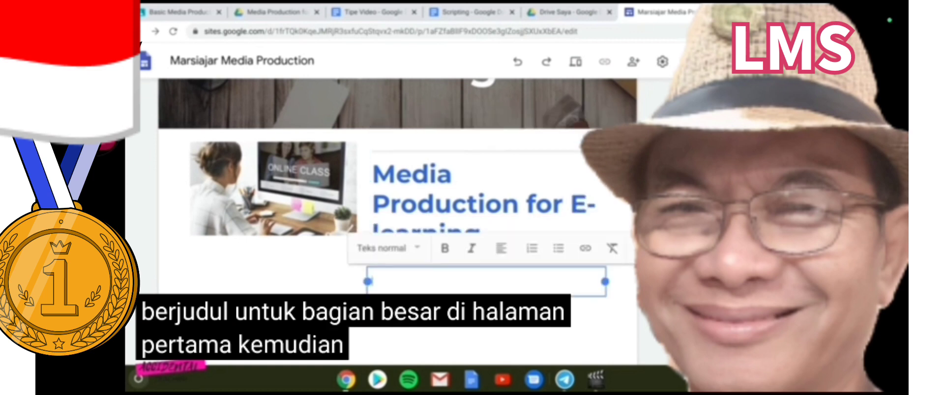
text(Dtma)
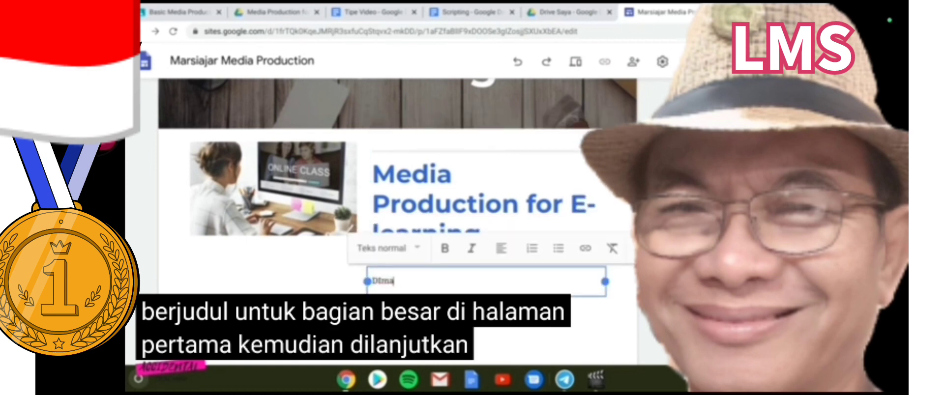
text( masa )
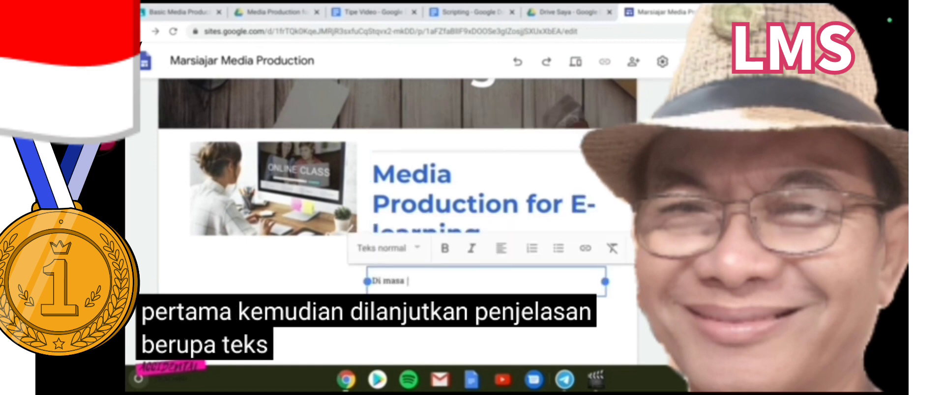
text(pandemi sa)
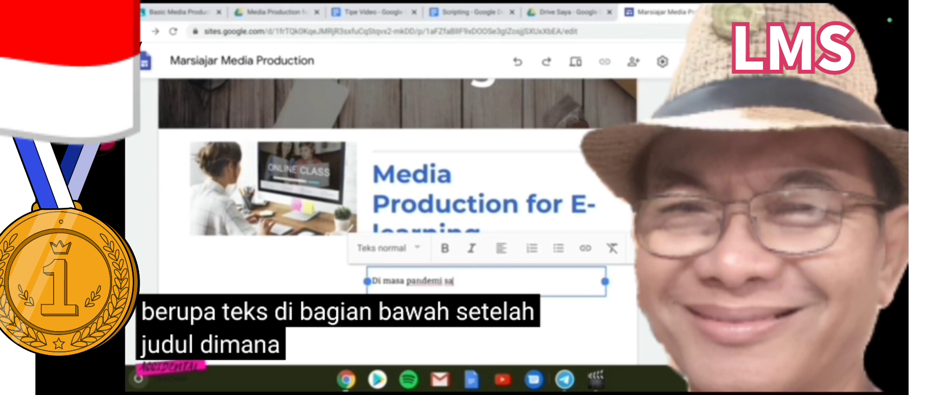
text(at ini,)
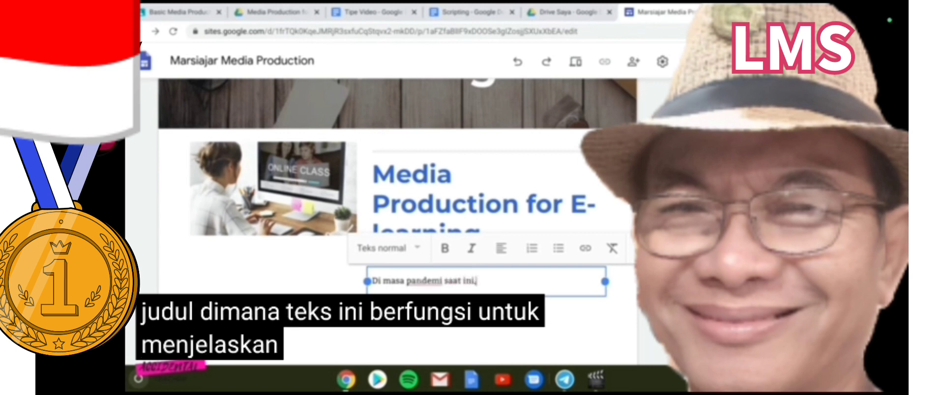
text( mau tidak mau)
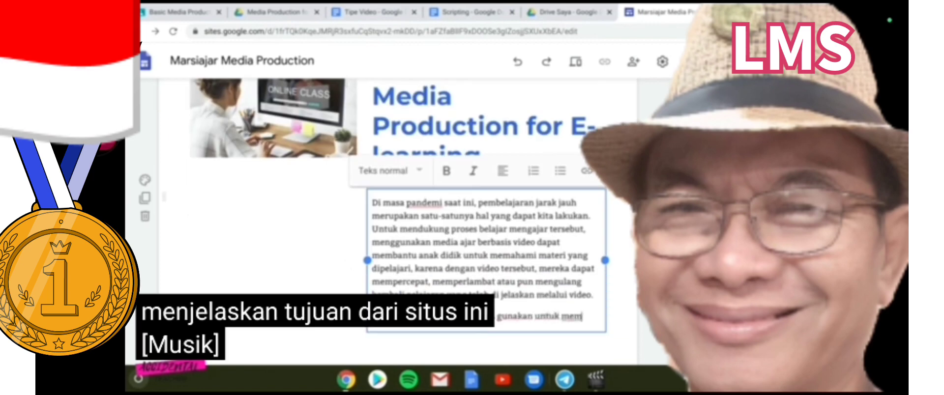
text(jari dasar)
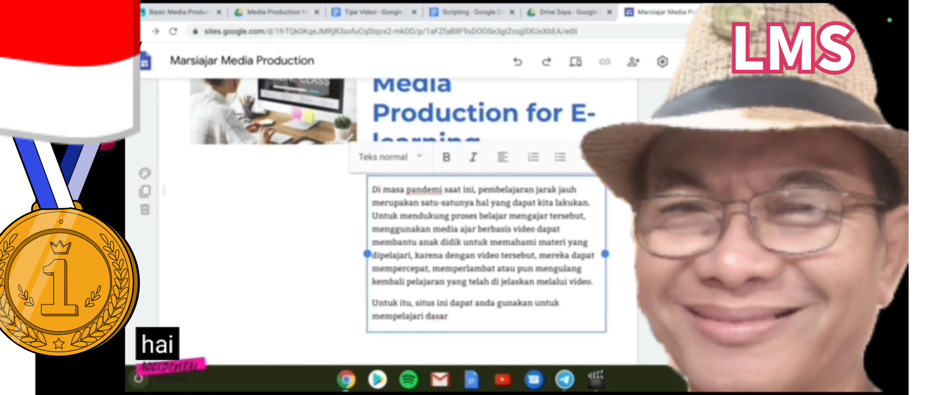
text(bagaiman membuat)
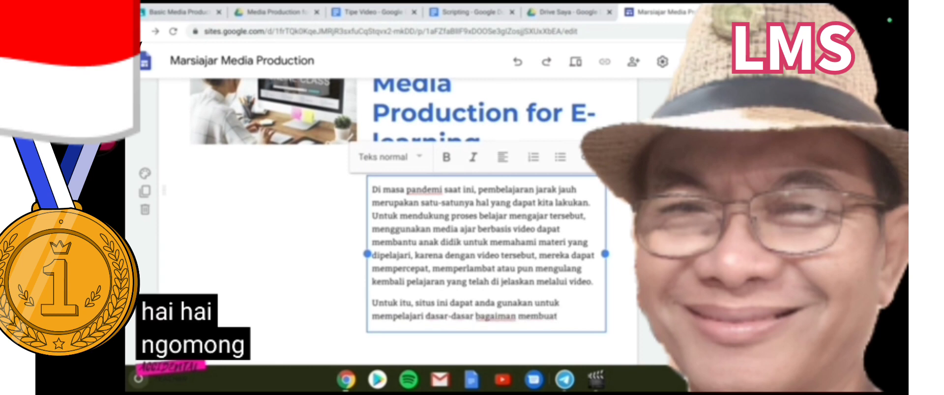
text(a)
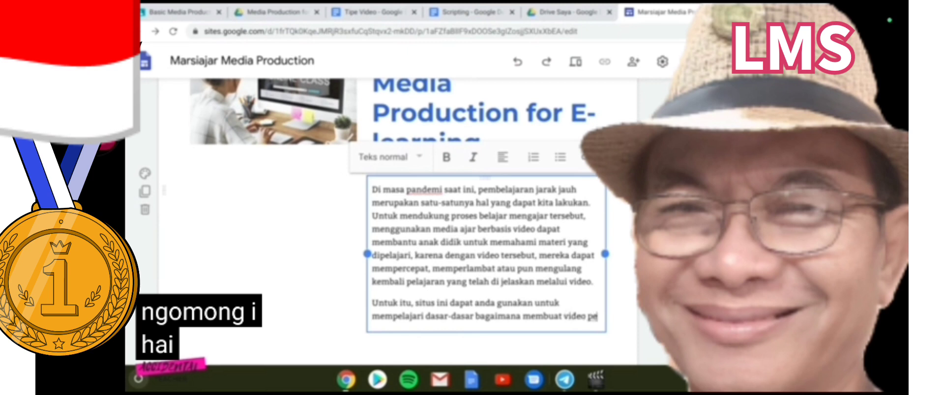
text(mbelajaran ya)
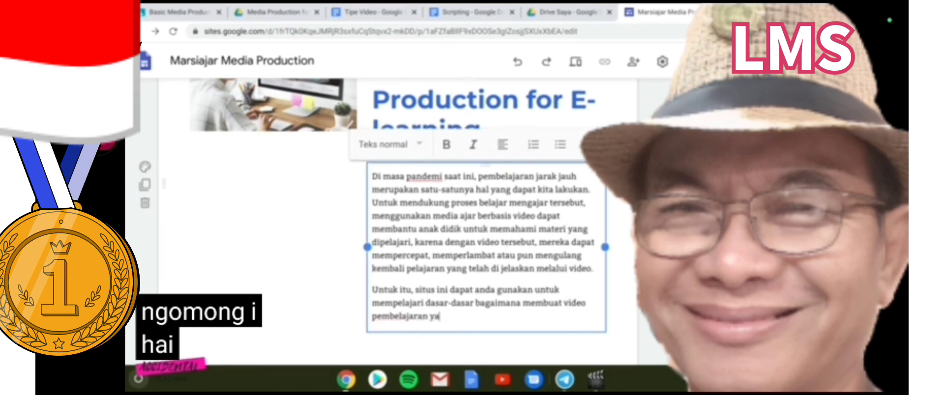
text(ng mumpuni.)
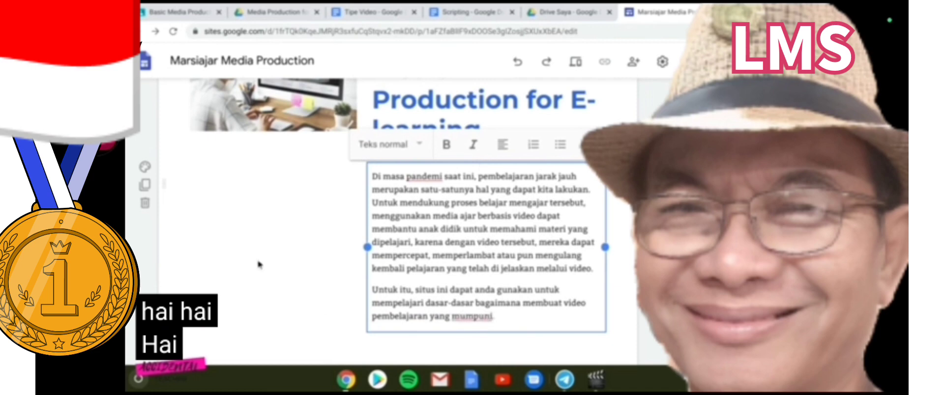
click(203, 261)
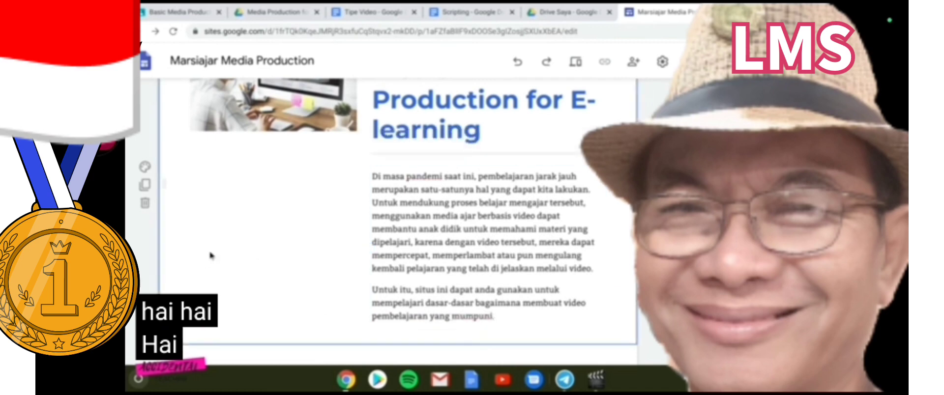
Give the intro section the Penekanan 1 light grey background
scroll(374, 213, up, 5)
scroll(396, 206, down, 5)
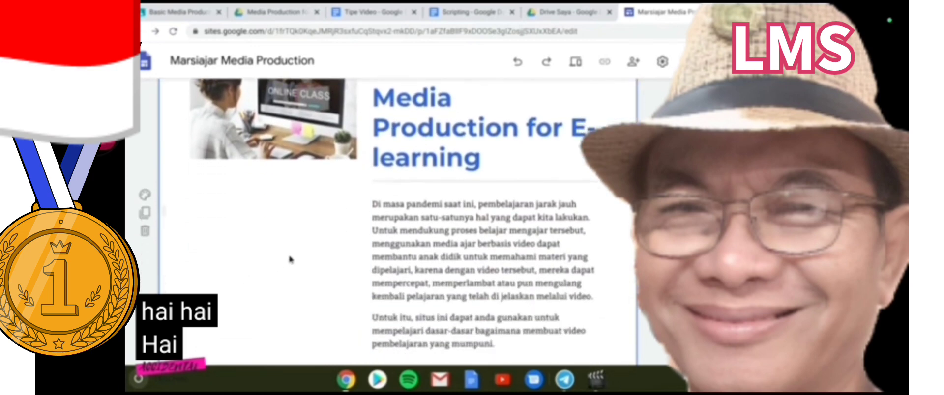
scroll(301, 256, down, 2)
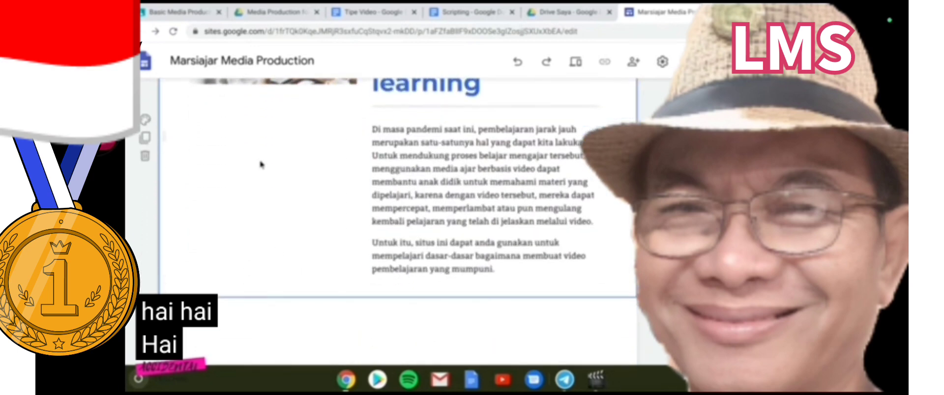
scroll(260, 164, up, 3)
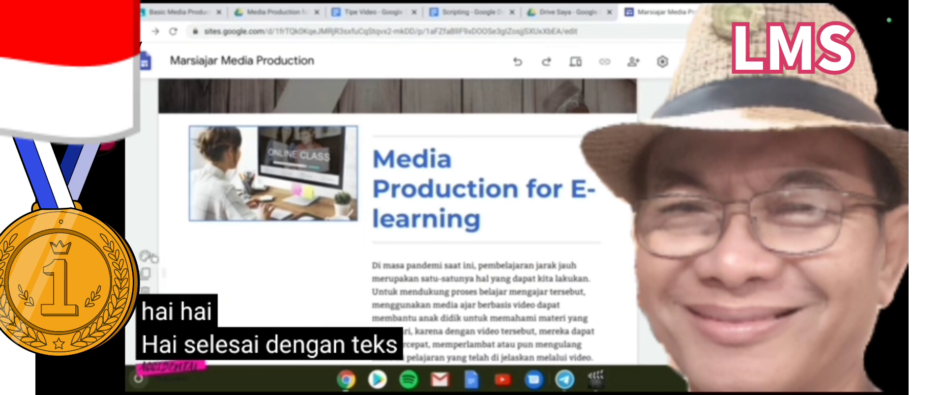
click(146, 256)
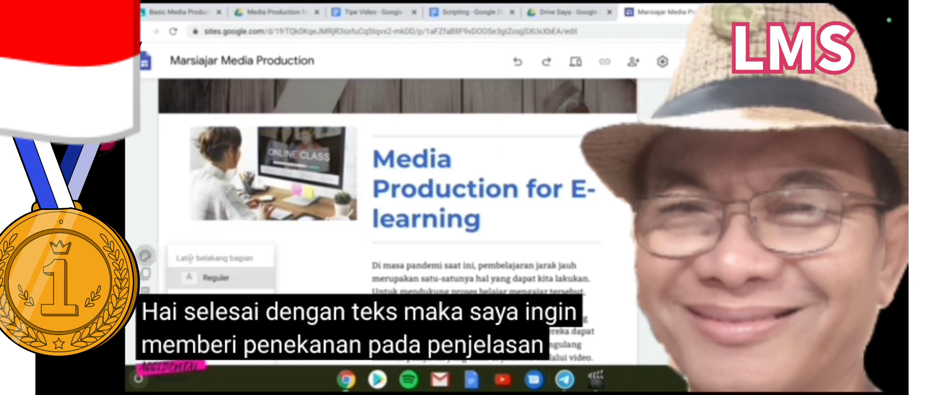
scroll(233, 285, down, 1)
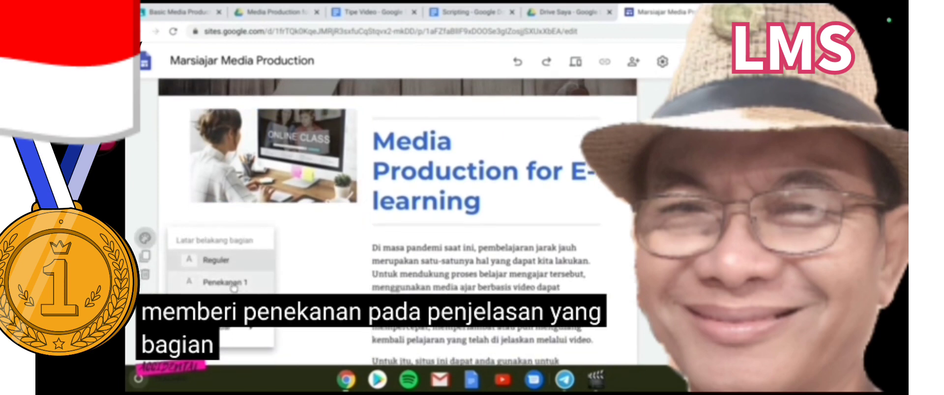
click(233, 284)
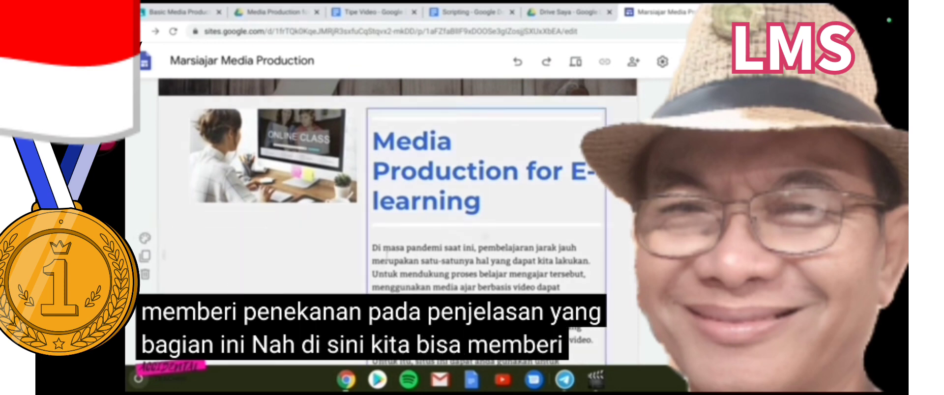
scroll(352, 275, down, 3)
scroll(349, 274, up, 3)
scroll(348, 262, down, 4)
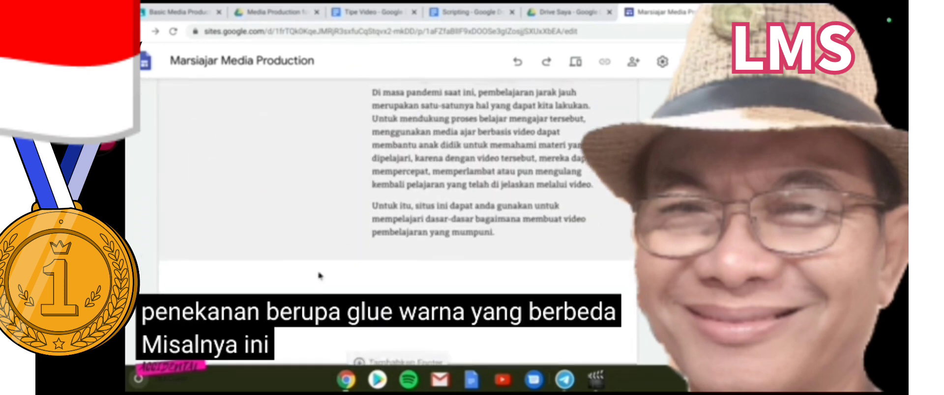
scroll(319, 275, up, 6)
scroll(275, 278, down, 3)
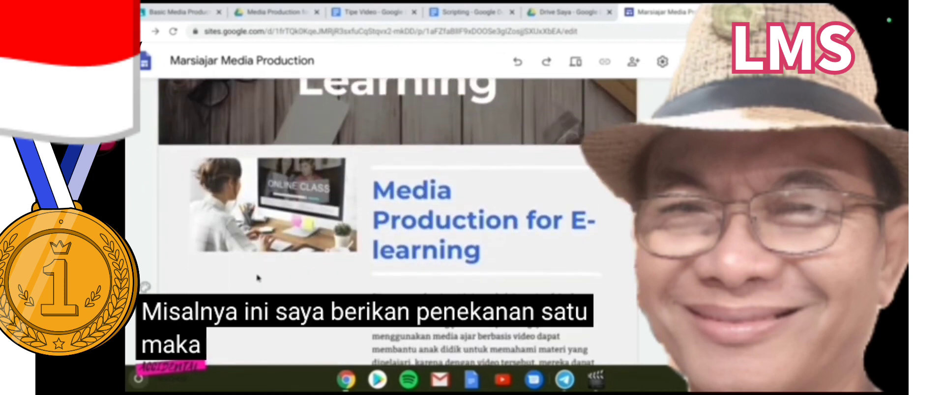
Try the darker Penekanan 2 background on the intro section
click(145, 288)
scroll(227, 287, down, 2)
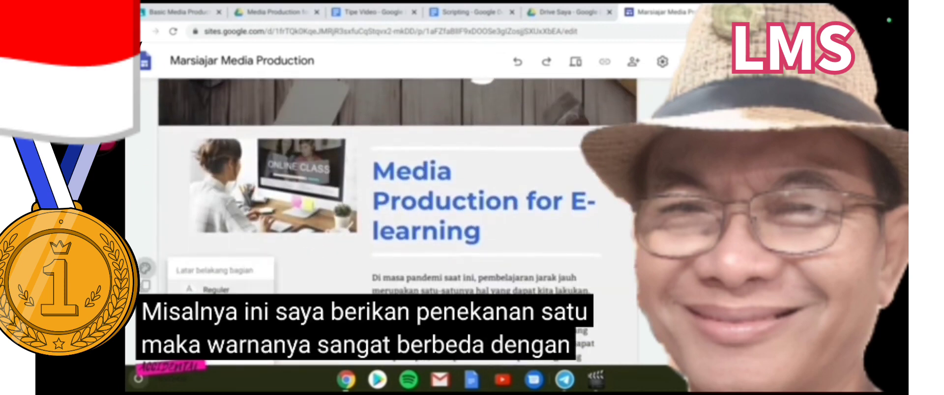
mouse_move(228, 287)
click(230, 264)
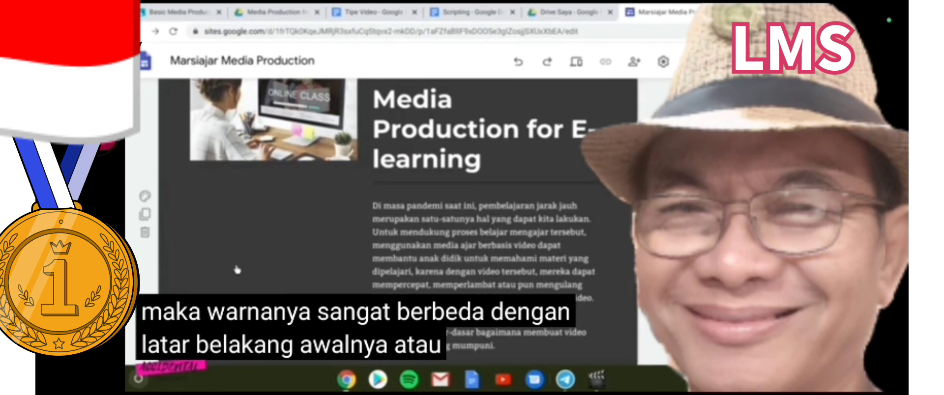
scroll(302, 272, up, 1)
scroll(302, 272, up, 5)
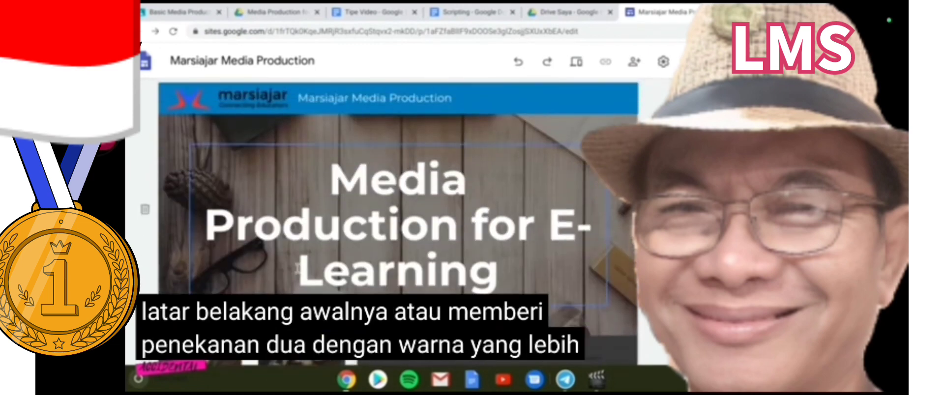
scroll(302, 272, down, 5)
Reset the section to Reguler, then reapply the Penekanan 1 background
click(145, 193)
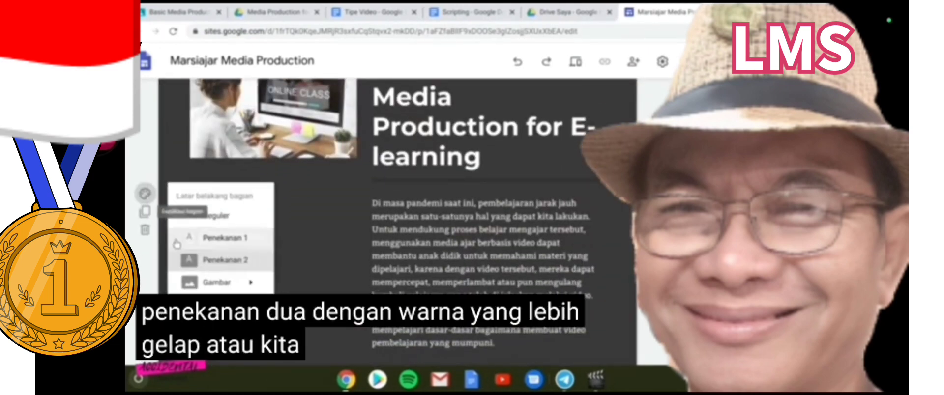
mouse_move(207, 283)
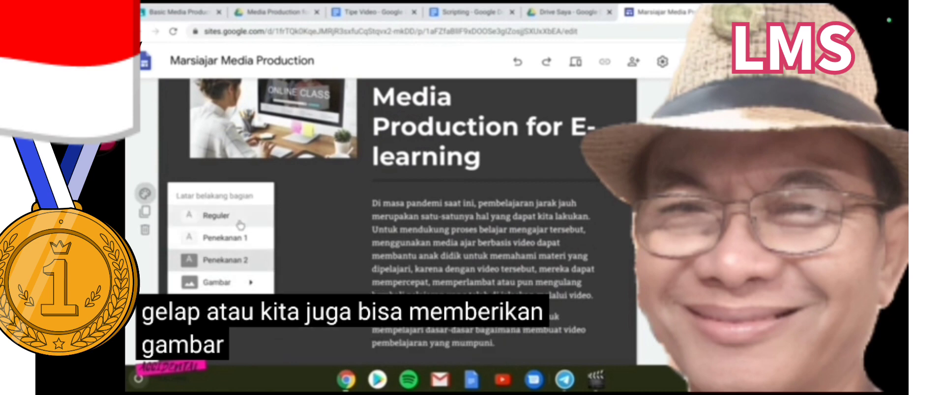
click(216, 215)
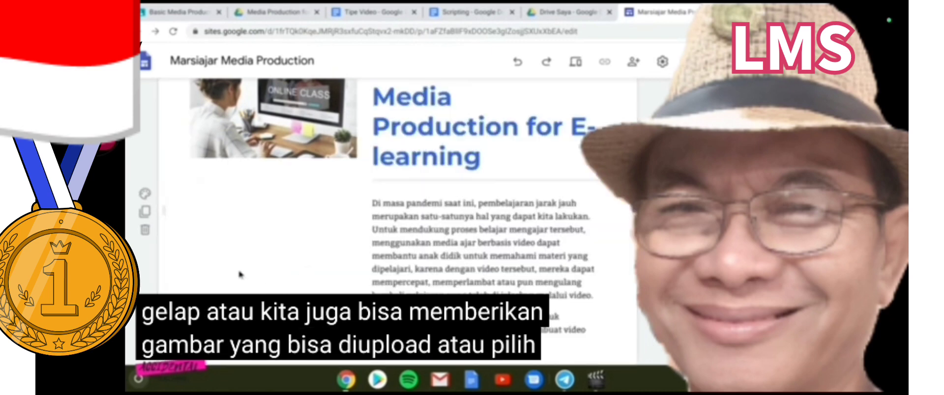
click(145, 194)
click(216, 238)
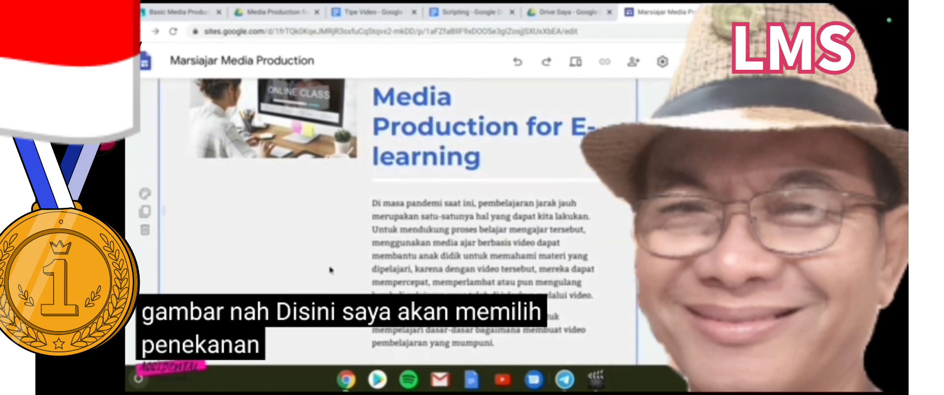
scroll(320, 268, up, 4)
scroll(338, 257, up, 2)
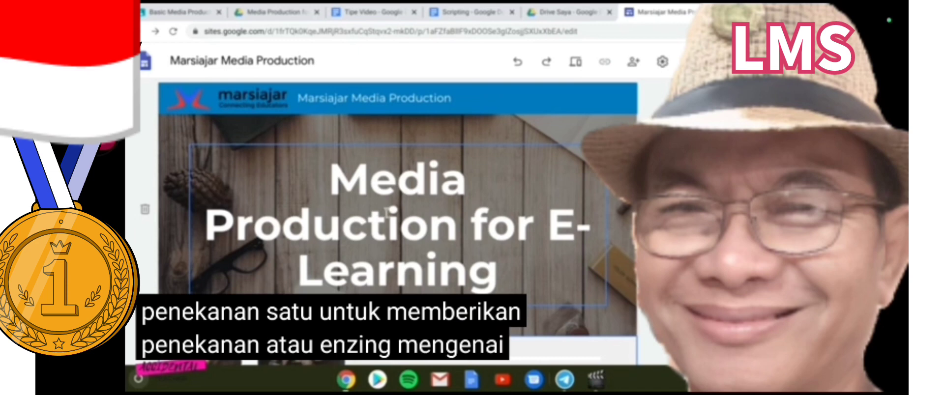
scroll(447, 175, down, 2)
scroll(446, 175, down, 10)
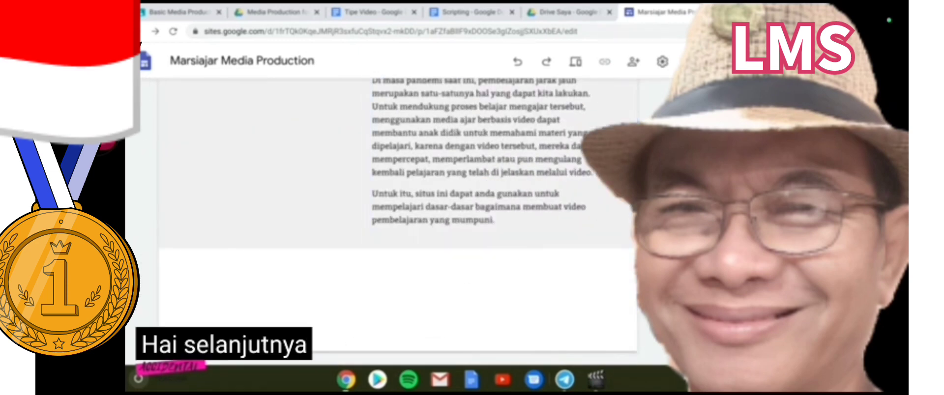
Add a text box below the intro containing 'Materi' styled as a heading
click(709, 120)
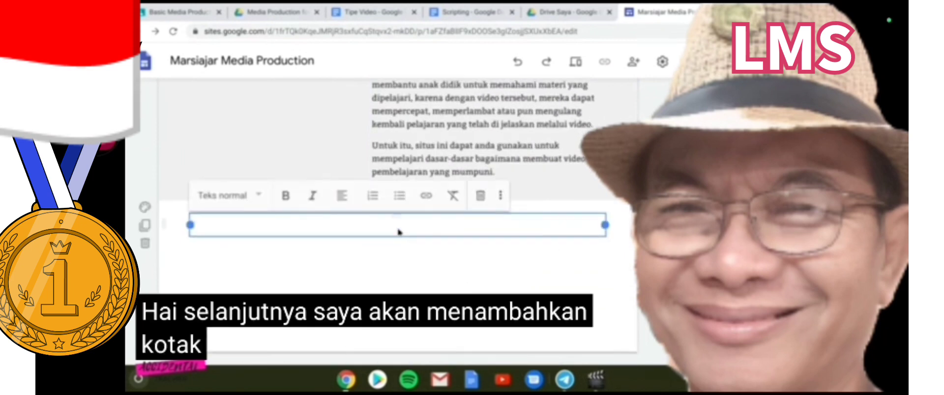
text(Mate)
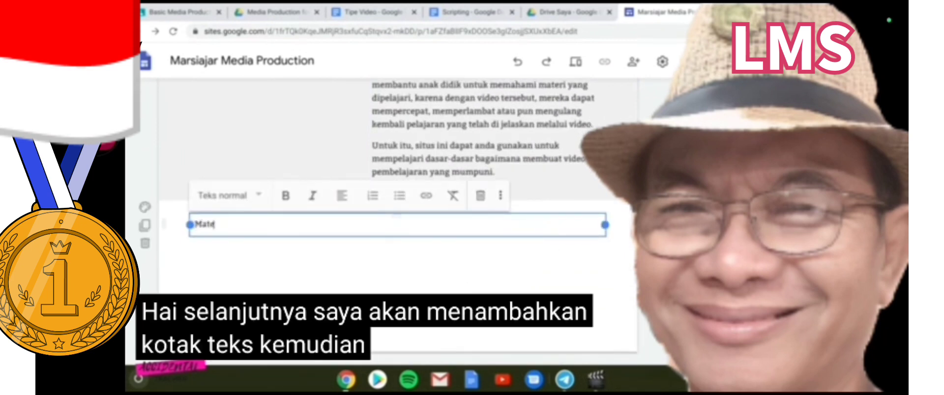
text(ri)
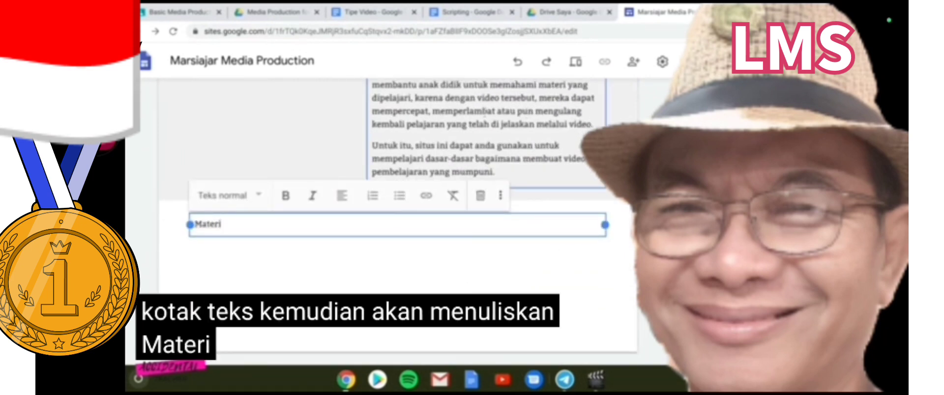
click(257, 196)
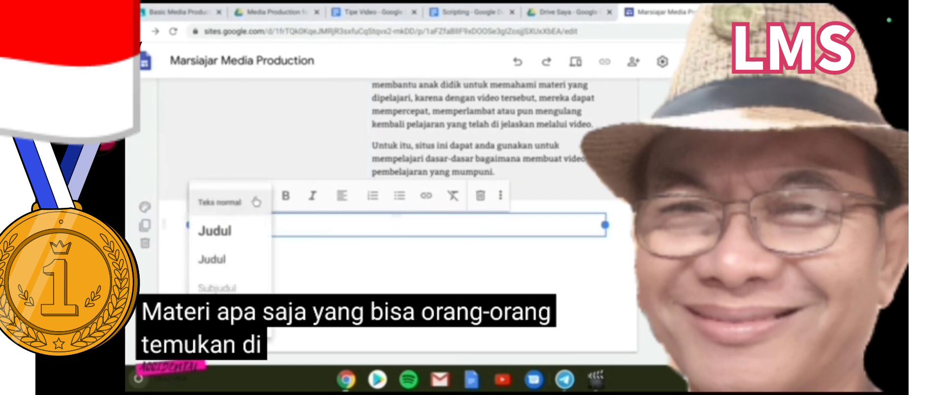
click(226, 231)
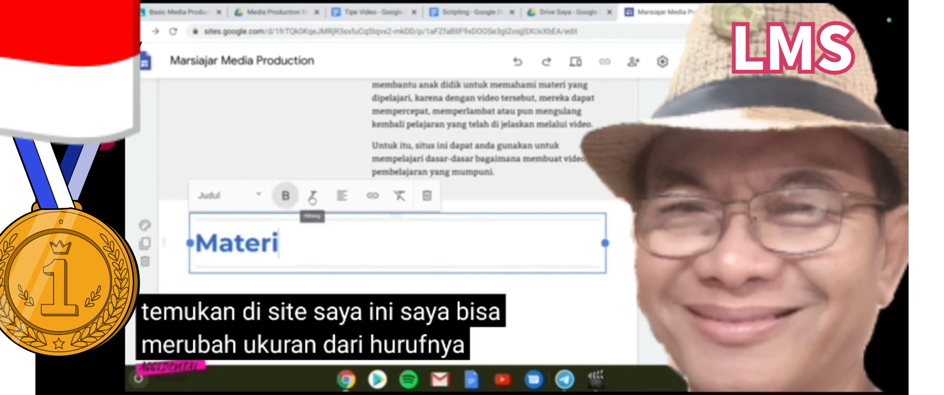
Keep the Materi heading left-aligned and give its section a dark background
click(343, 199)
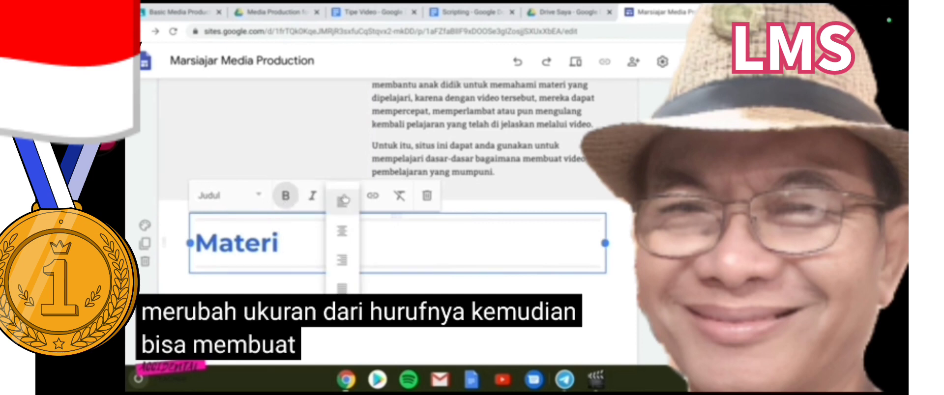
click(343, 229)
click(341, 196)
click(342, 201)
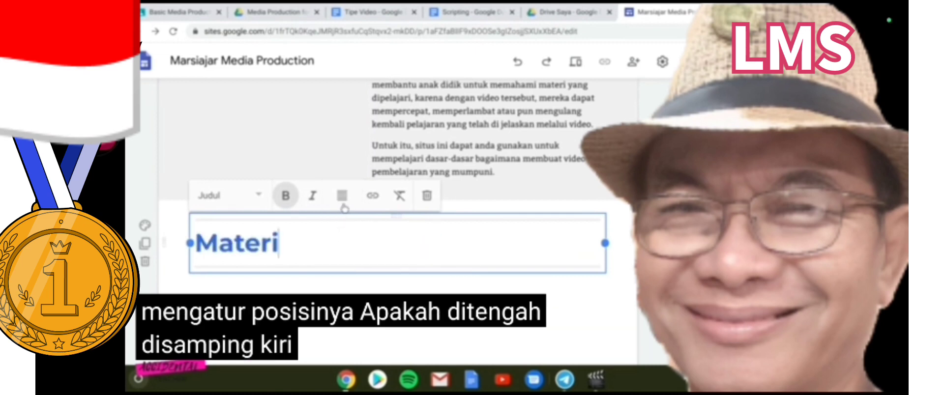
click(343, 197)
click(342, 203)
click(144, 226)
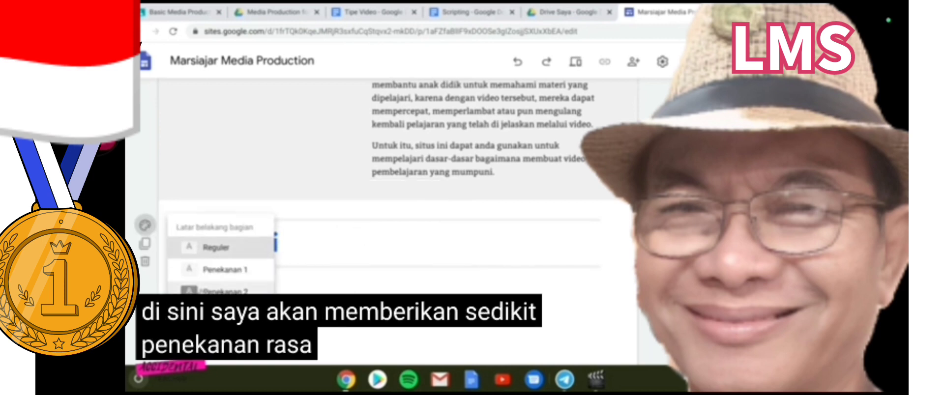
click(219, 290)
Change the heading text to 'Daftar isi' and insert an empty text box under it
click(273, 248)
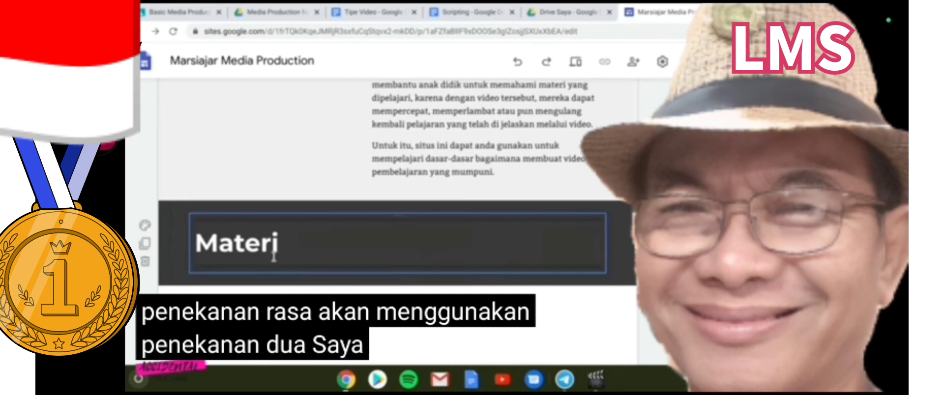
drag(278, 243, 194, 243)
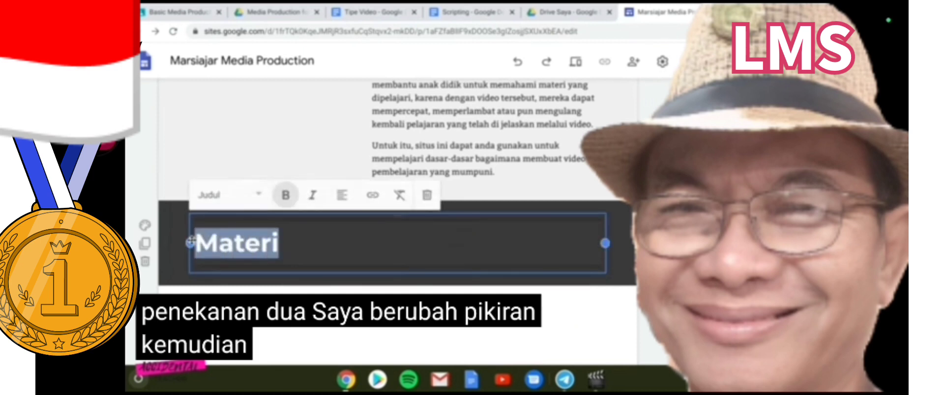
text(Daftar )
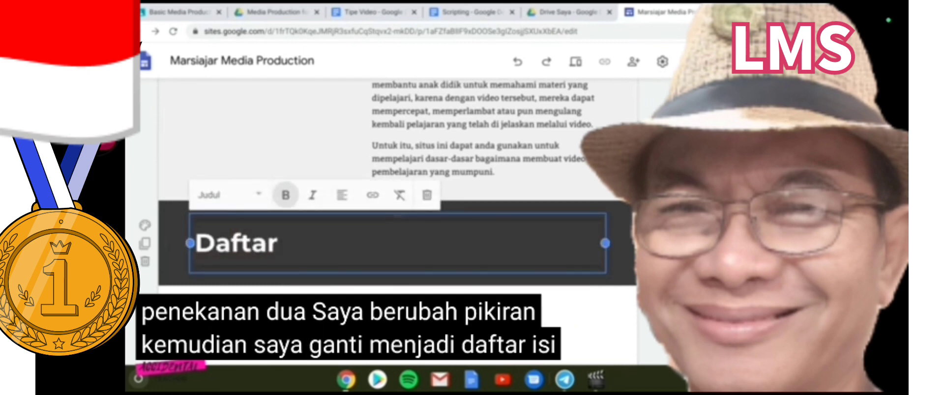
text(isi)
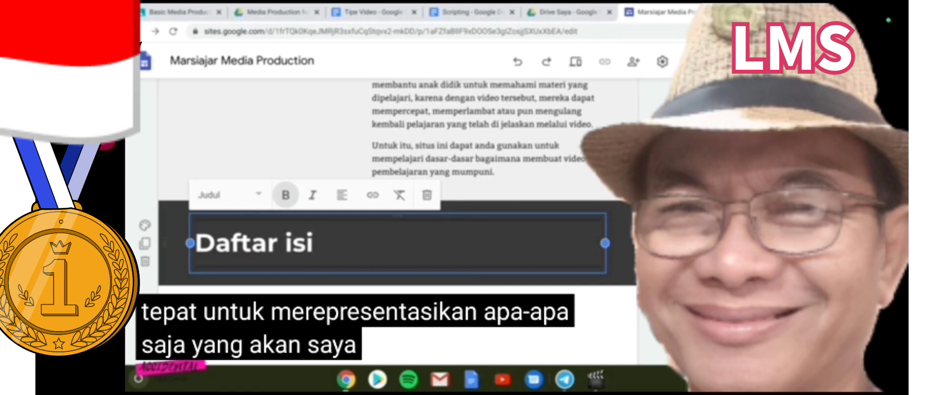
scroll(377, 220, down, 1)
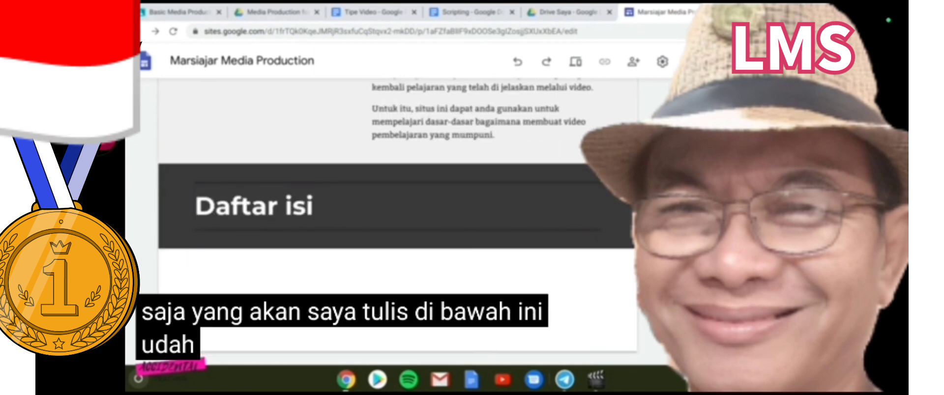
click(689, 119)
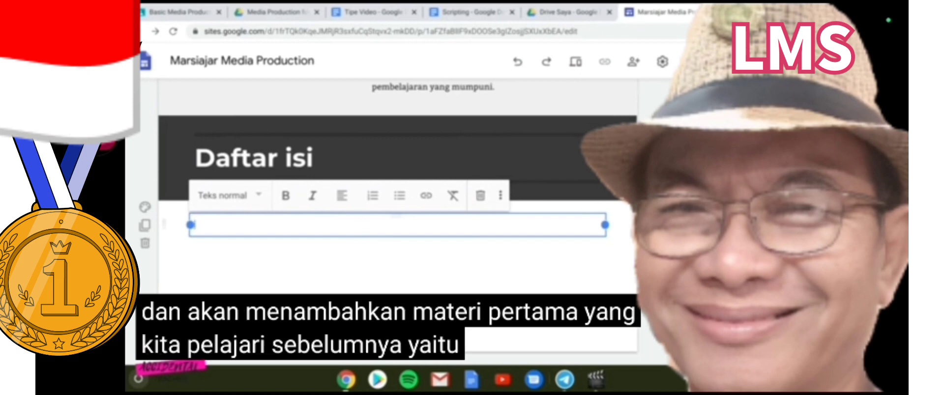
Type the lesson titles, starting with 'Jenis-Jenis Video', and drag the section up below the intro
text(Jenis-Jenis Video yang u)
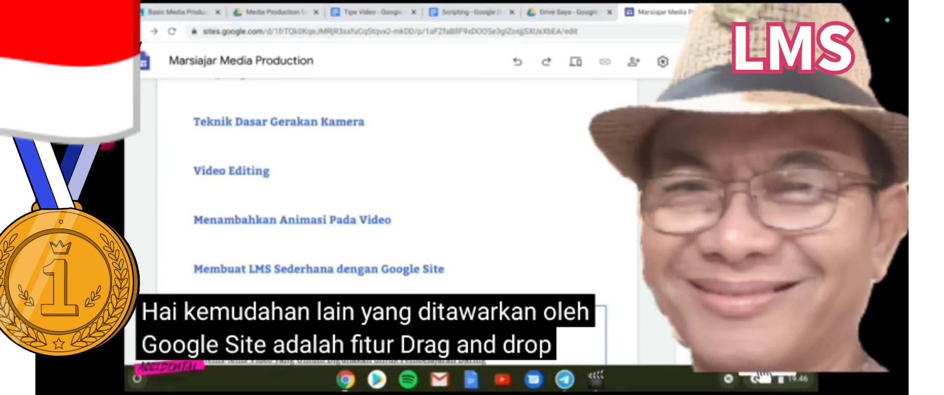
drag(161, 355, 181, 295)
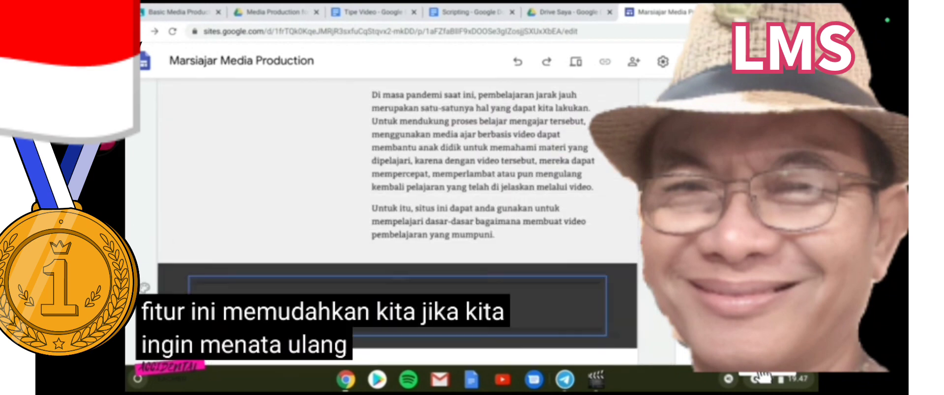
scroll(292, 293, down, 5)
scroll(295, 288, up, 3)
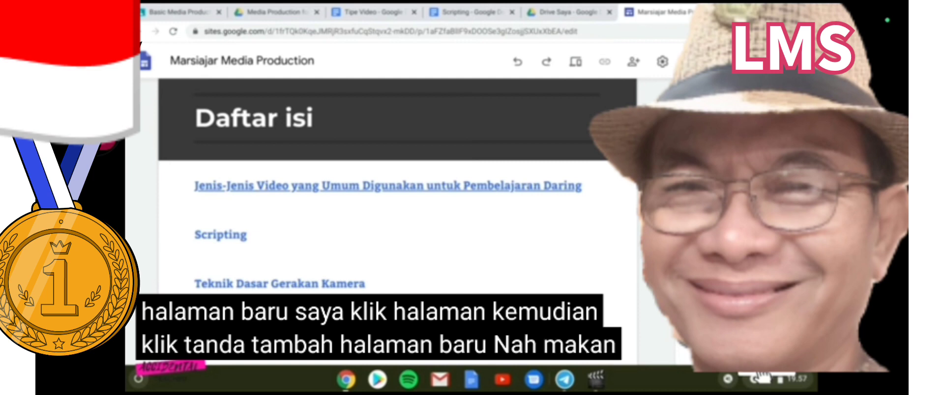
Add a new site page named 'Scripting' and open it in the editor
click(746, 342)
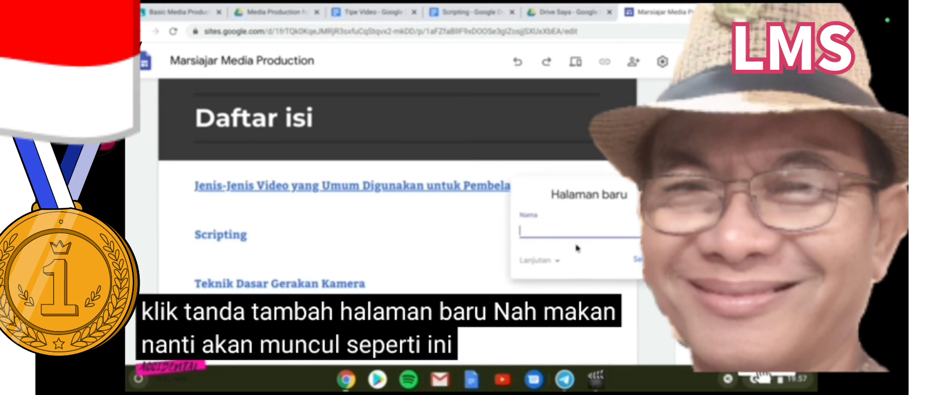
text(Scripting)
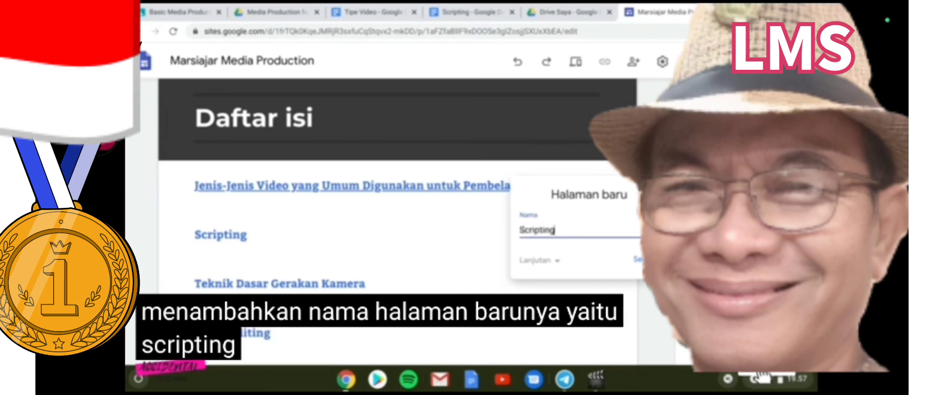
click(634, 260)
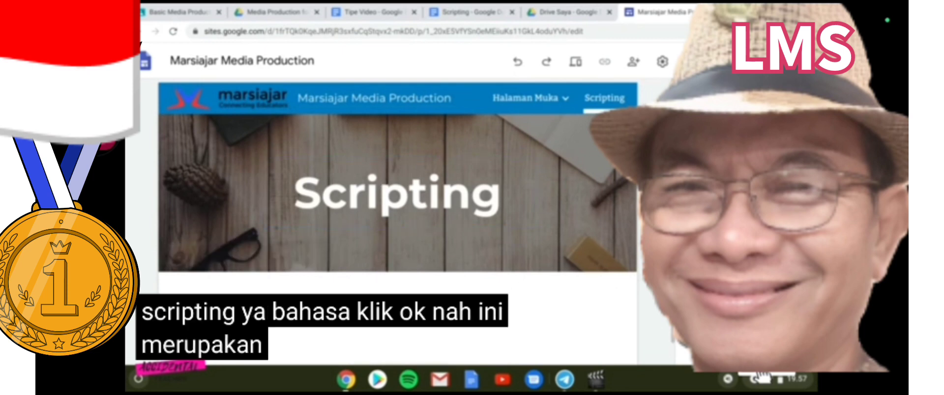
scroll(364, 300, down, 1)
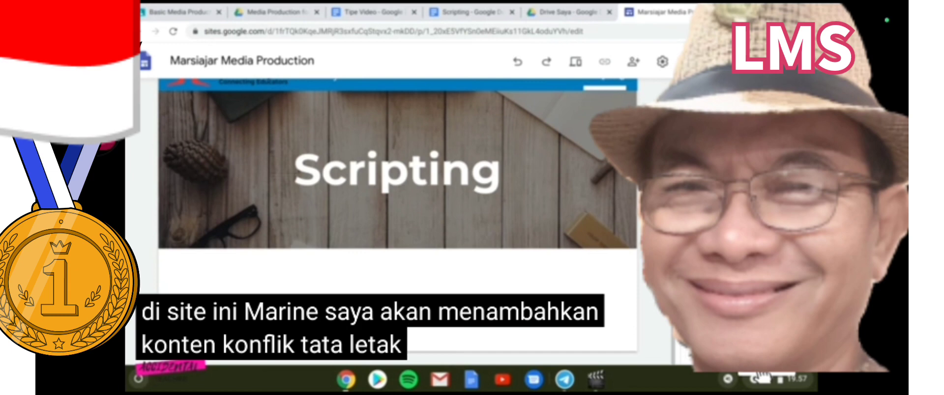
Insert an image-and-text layout headed 'Membuat Naskah untuk Video Pembelajaran' with the explanatory paragraph pasted below
click(711, 225)
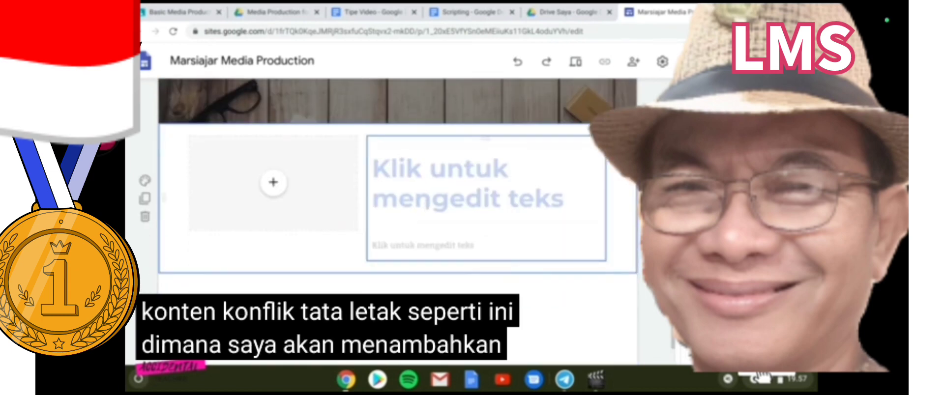
click(426, 207)
text(Mem)
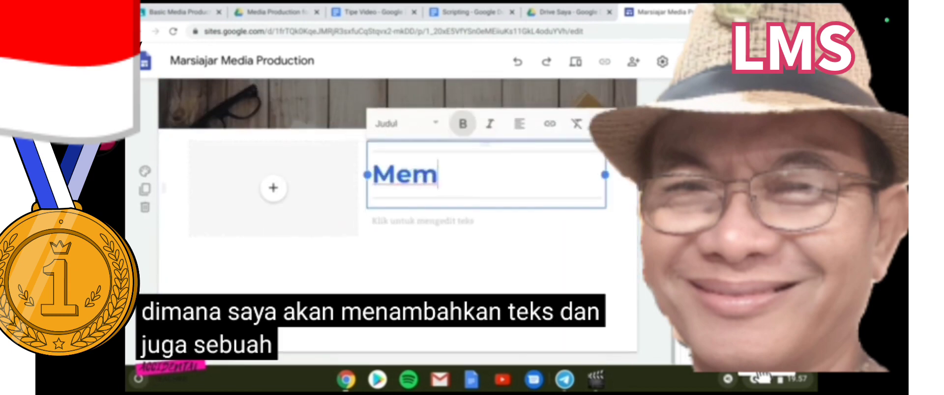
text(buat Nask)
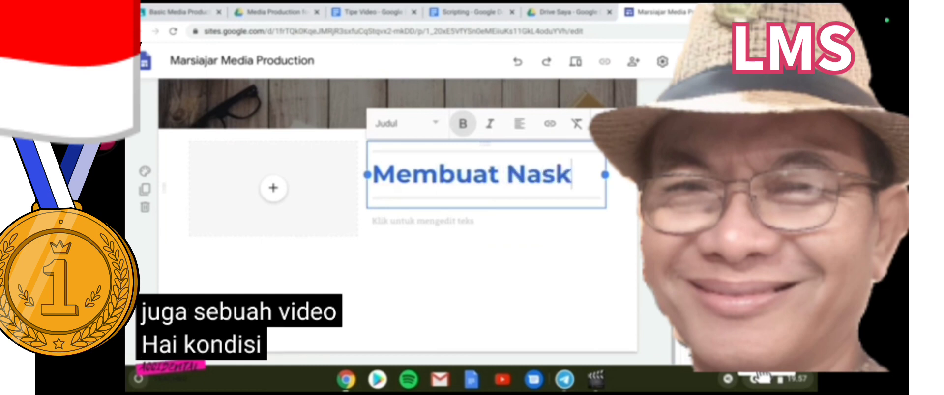
text(ah untuk )
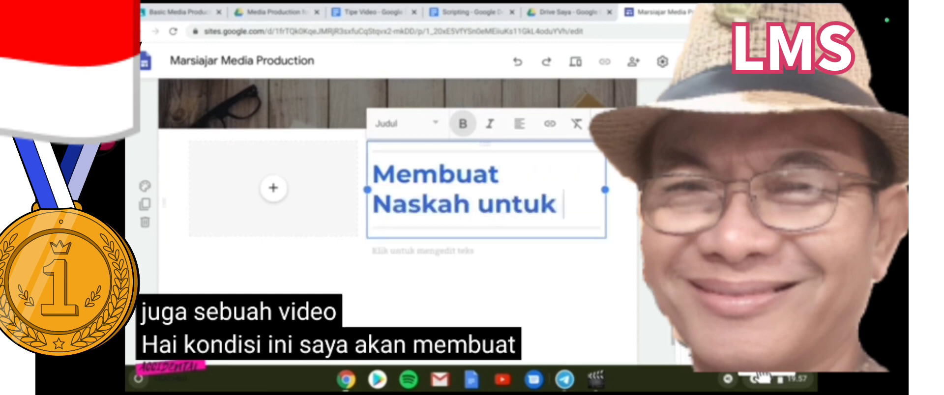
text(Video Pembelajaran)
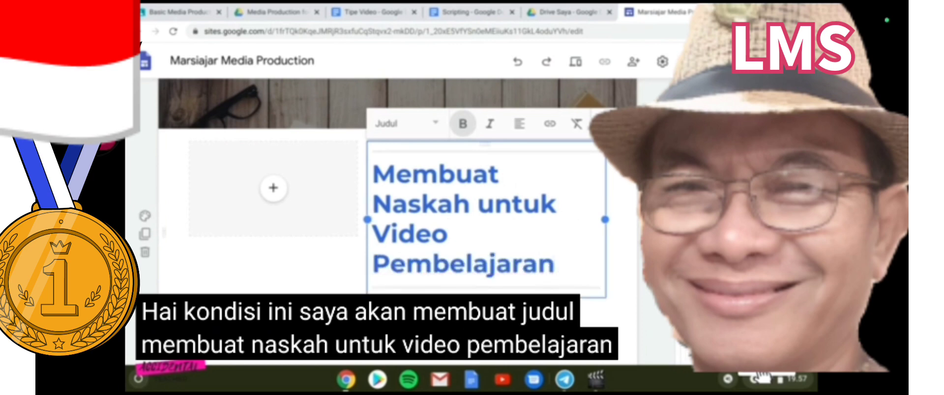
key(Return)
key(ctrl+v)
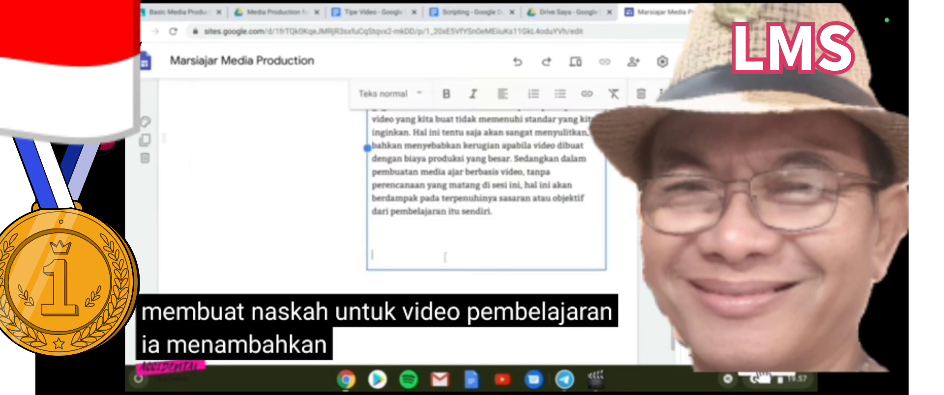
scroll(445, 257, up, 3)
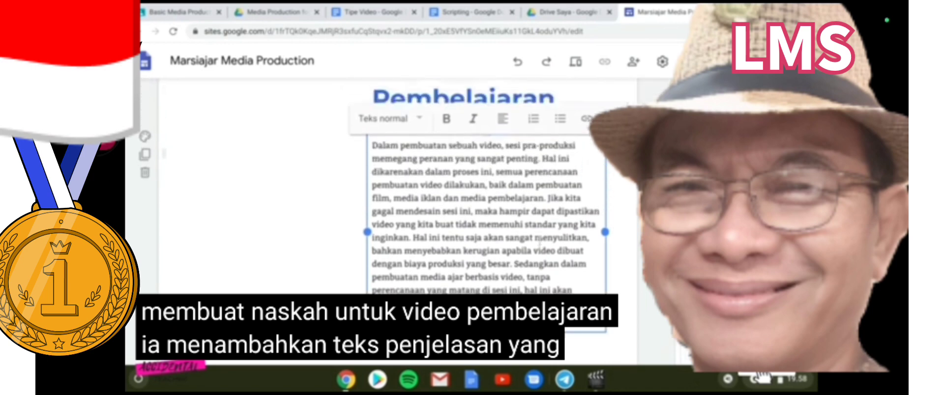
scroll(538, 240, up, 1)
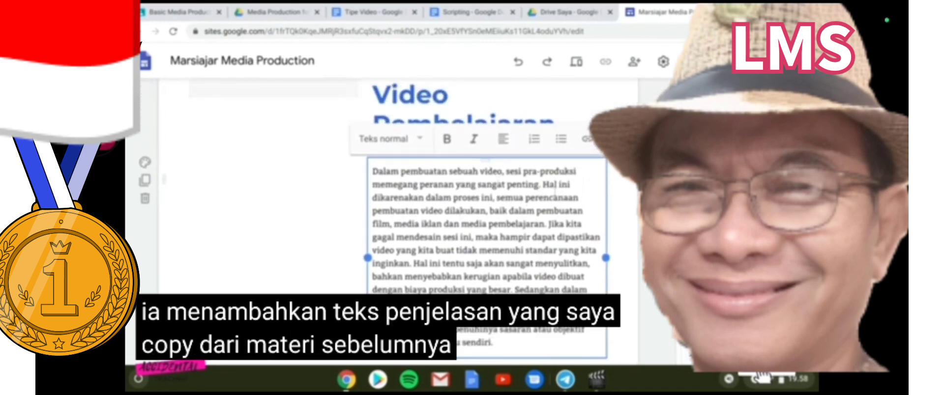
click(290, 219)
scroll(293, 190, up, 1)
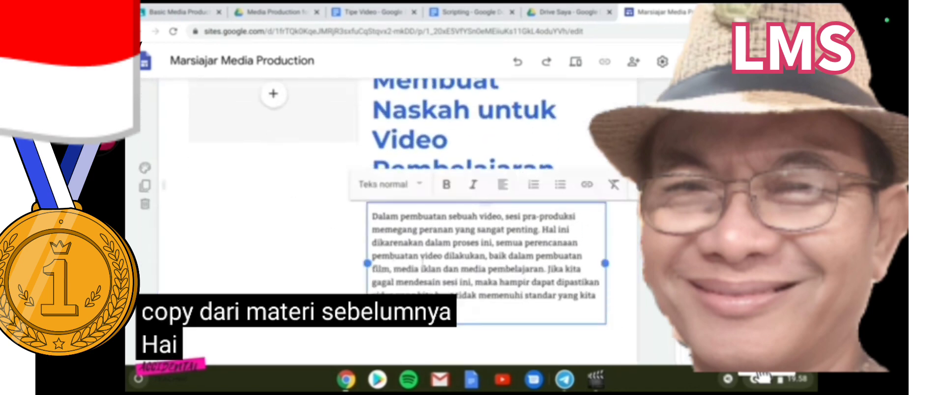
scroll(281, 110, up, 3)
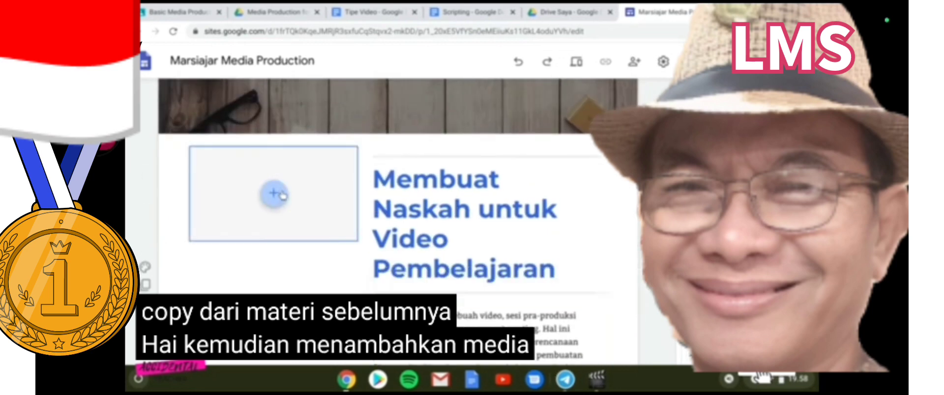
Embed the YouTube result for 'tutorial membuat storyboard untuk' in the image slot and enlarge it
click(274, 192)
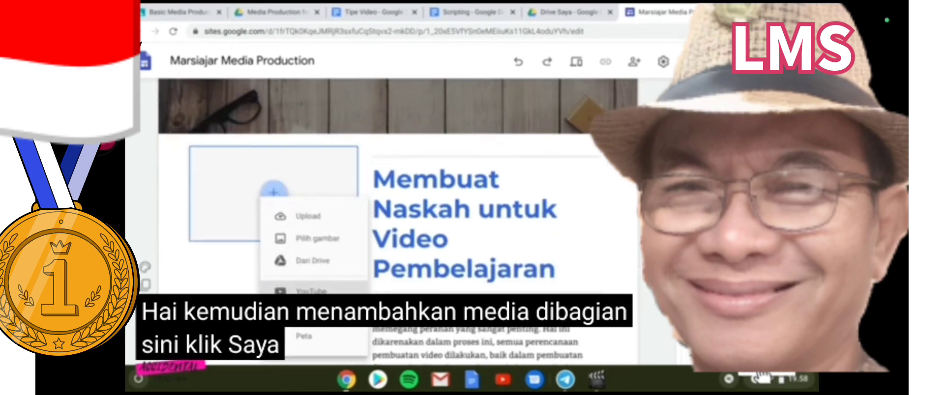
click(300, 291)
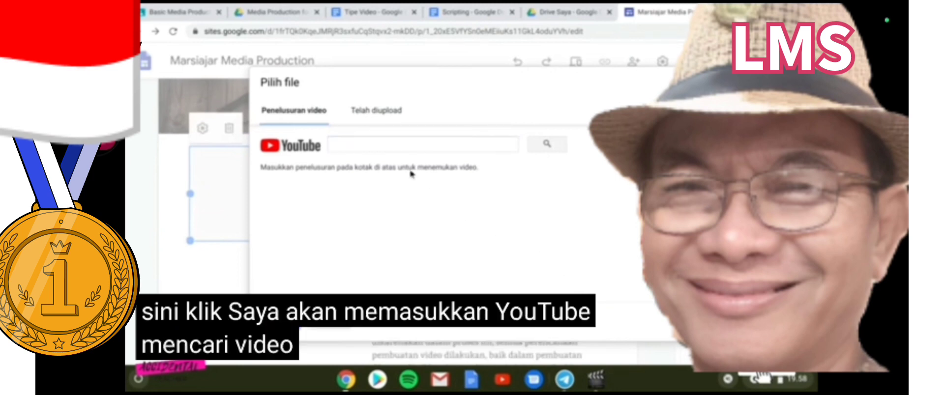
click(399, 143)
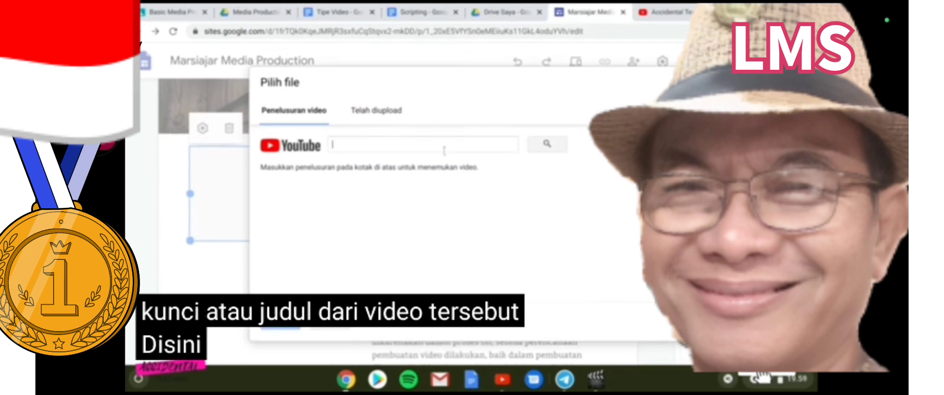
click(444, 150)
text(tutorial membuat)
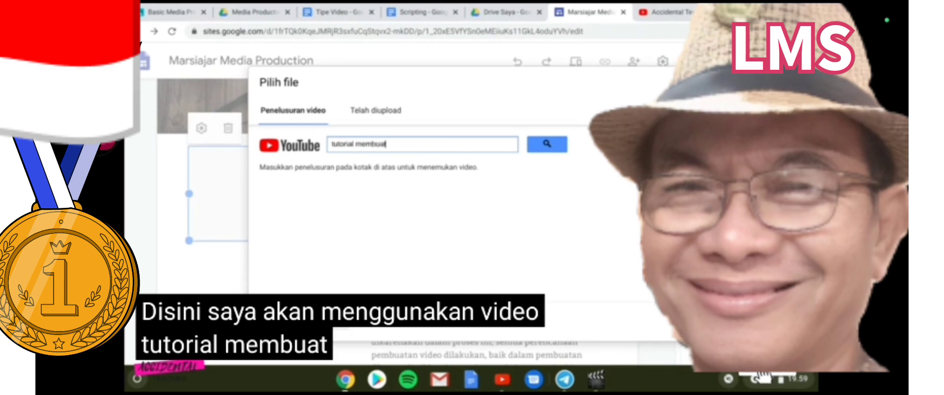
text( storyboard untuk e)
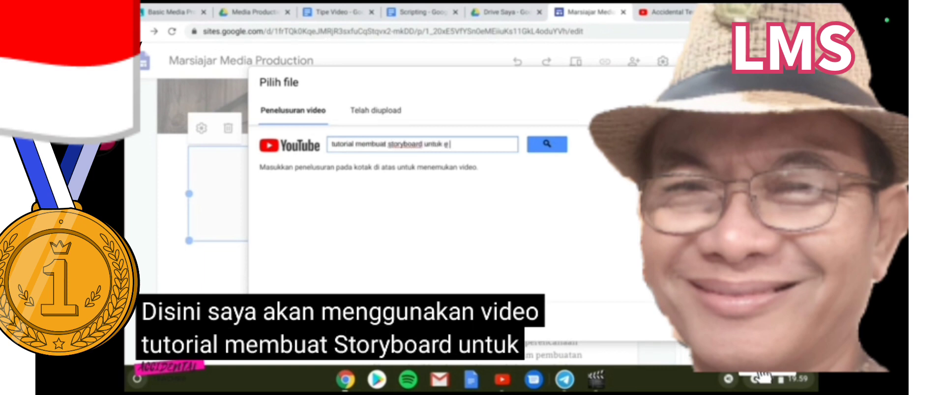
key(Return)
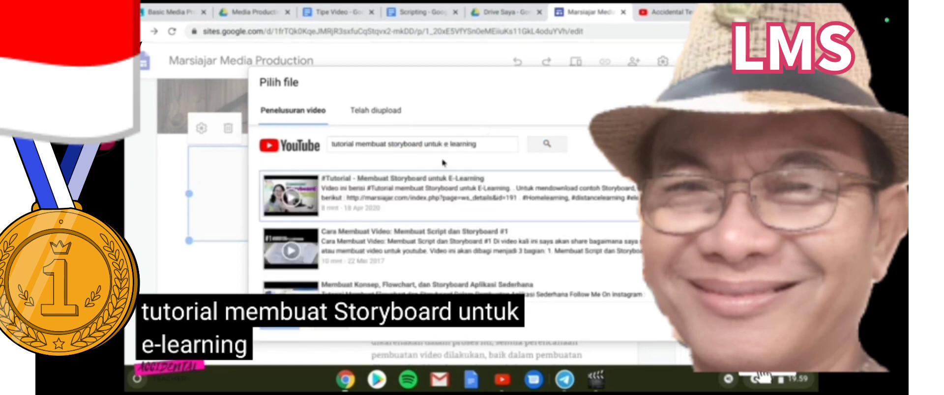
click(399, 187)
click(279, 323)
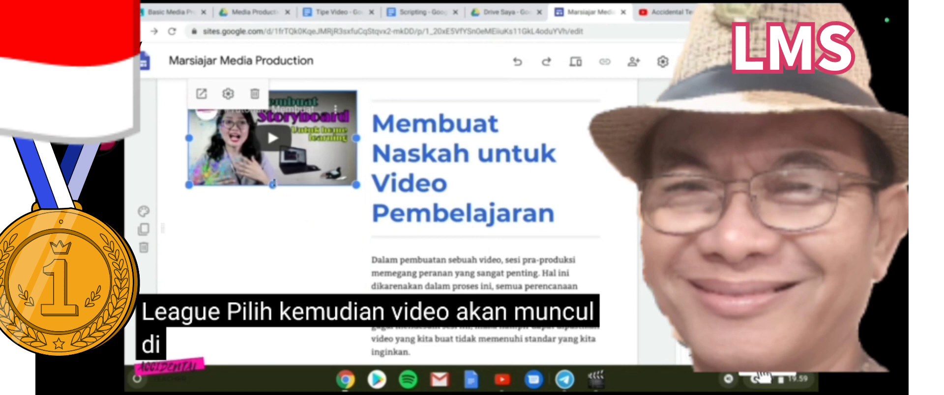
drag(356, 185, 405, 227)
Widen the heading box, remove numbering from Ide, and bold Sasaran dan Tujuan and Sinopsis
click(469, 236)
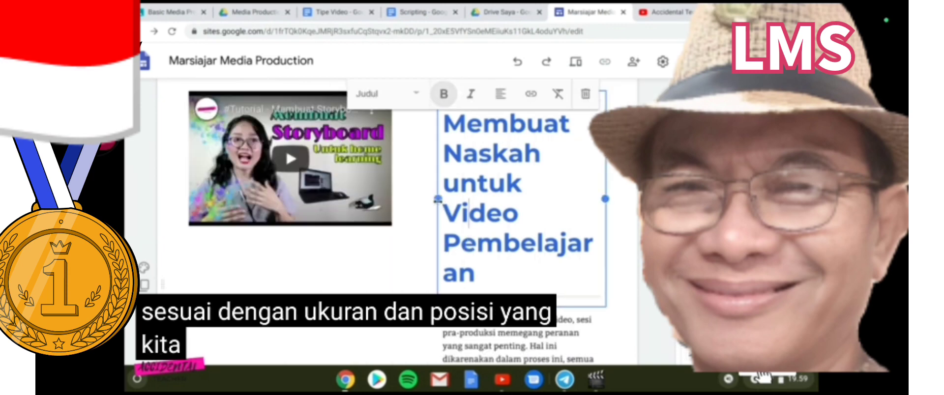
drag(438, 198, 435, 200)
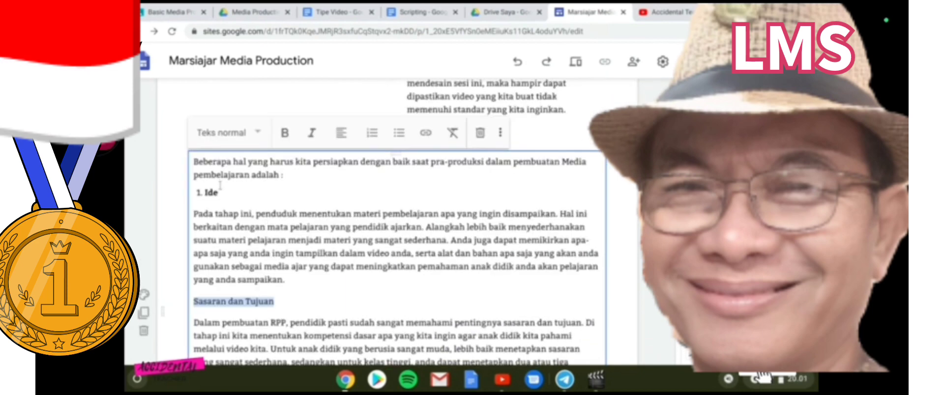
click(224, 197)
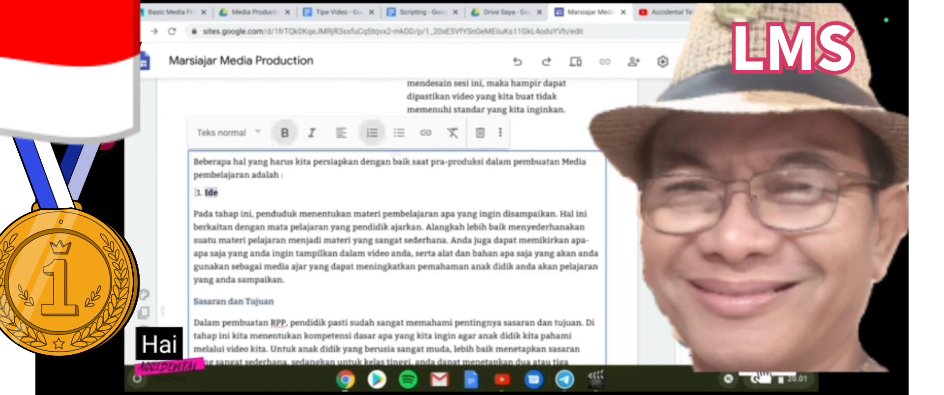
click(372, 142)
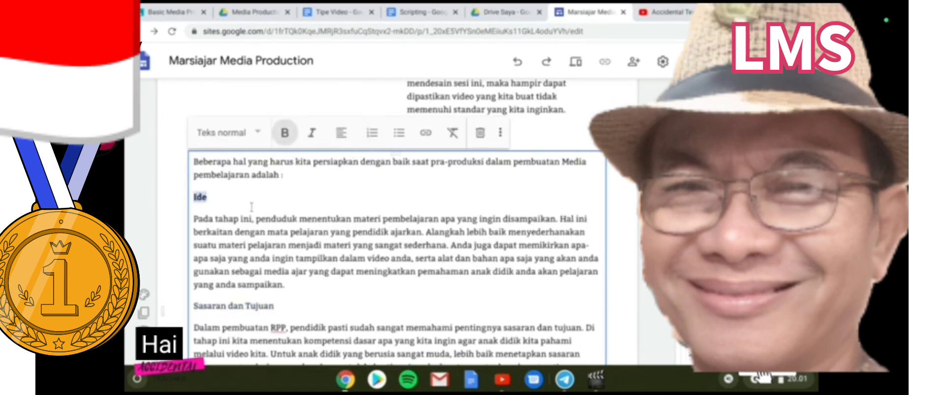
scroll(294, 203, down, 2)
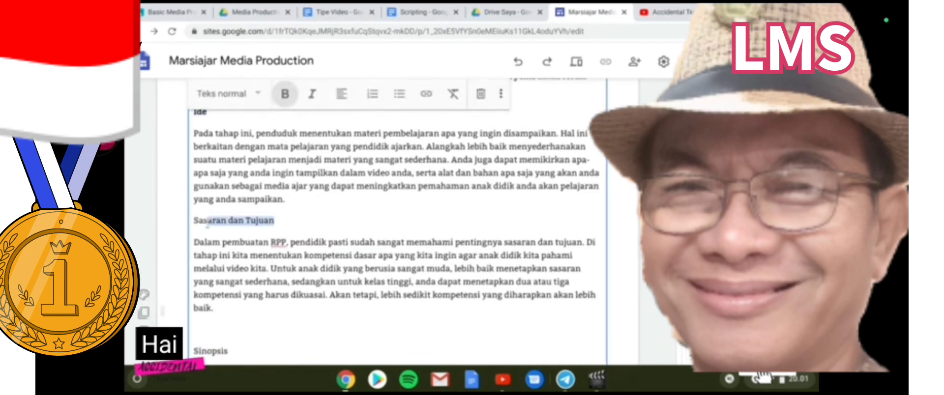
click(288, 98)
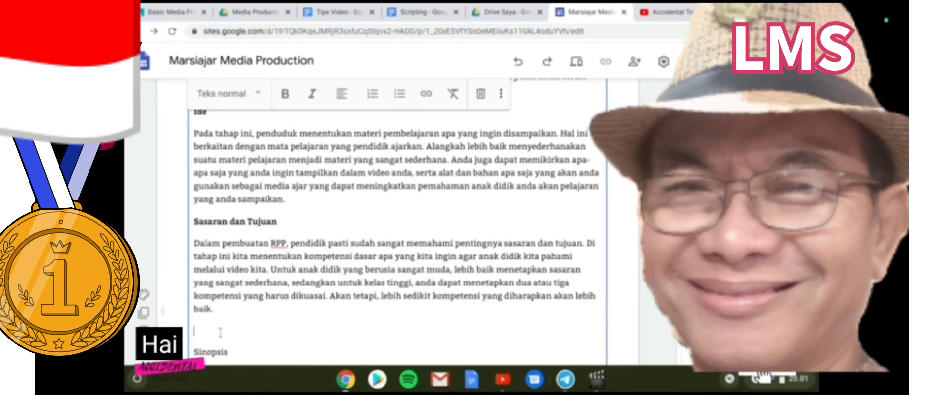
key(BackSpace)
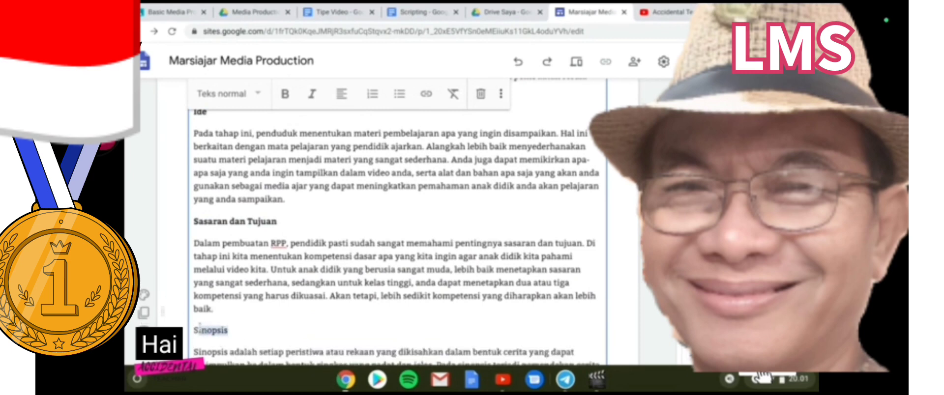
click(282, 97)
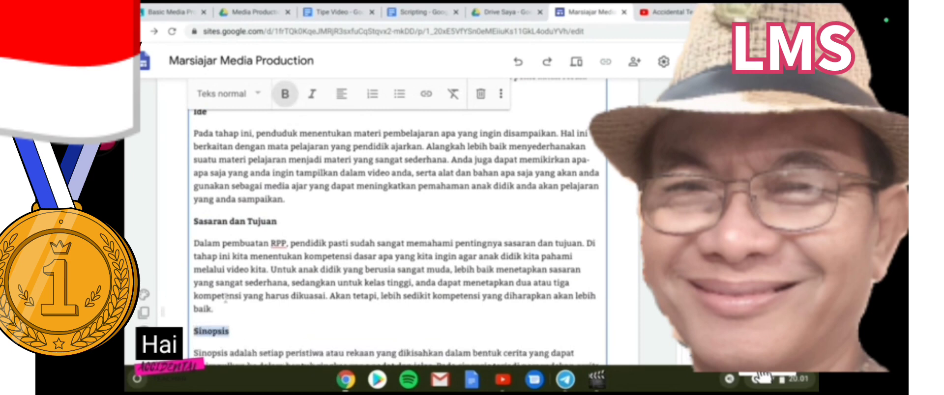
Add the line 'Berikut merupakan contoh…' below the Storyboard paragraph, then insert a button
scroll(393, 295, down, 8)
scroll(471, 231, up, 2)
scroll(471, 231, up, 10)
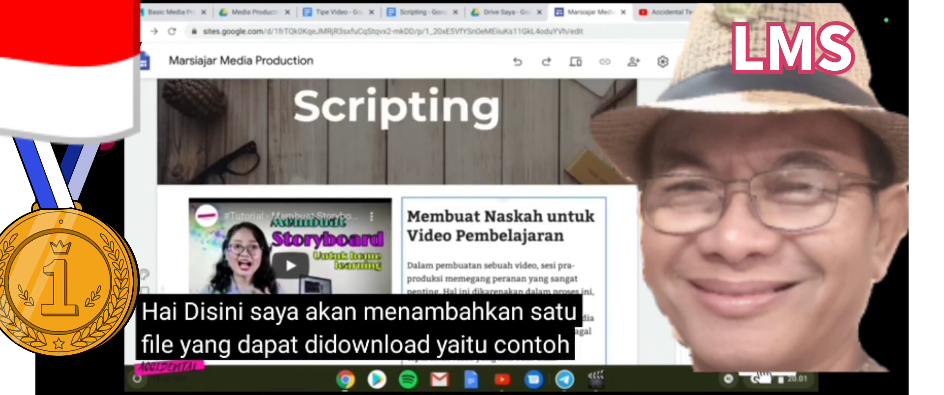
scroll(396, 279, down, 10)
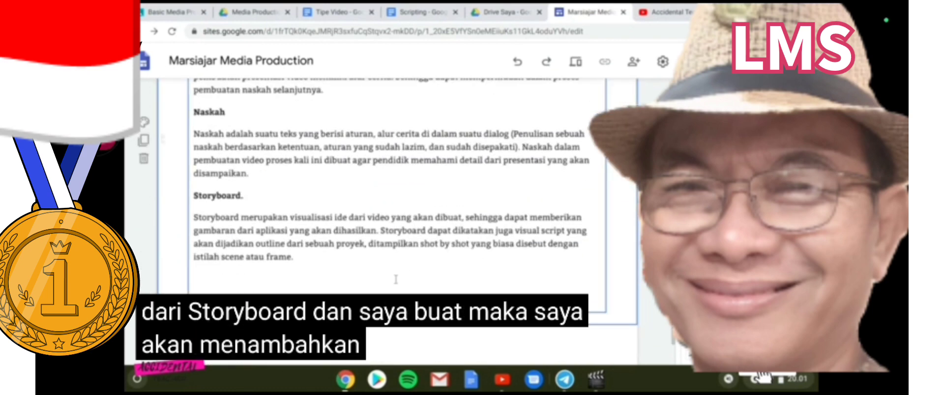
click(396, 279)
text(Berik)
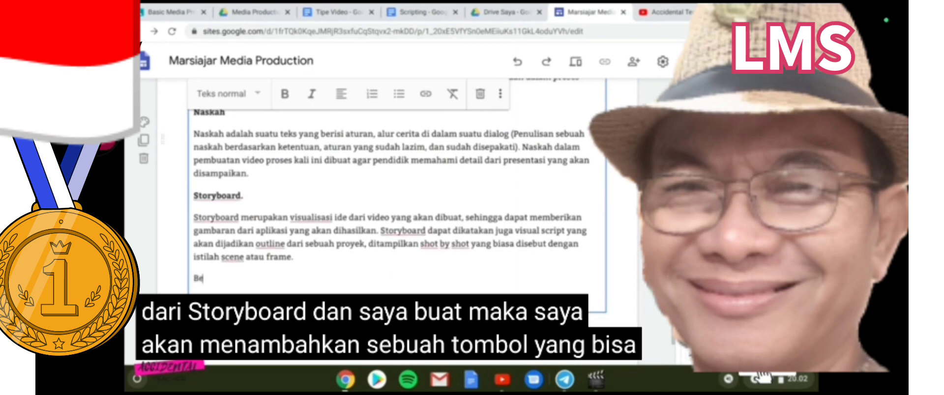
text(ut merupakan contoh pembuatan Storyboard yang sederhana untuk pembuatan bahan ajar)
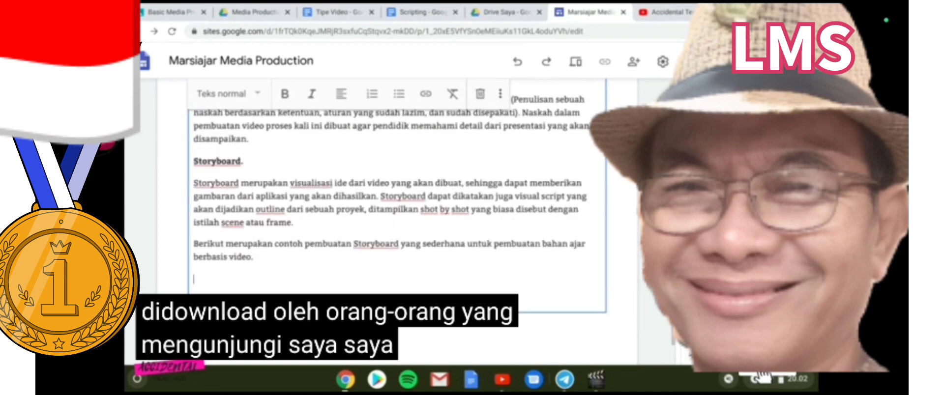
key(Escape)
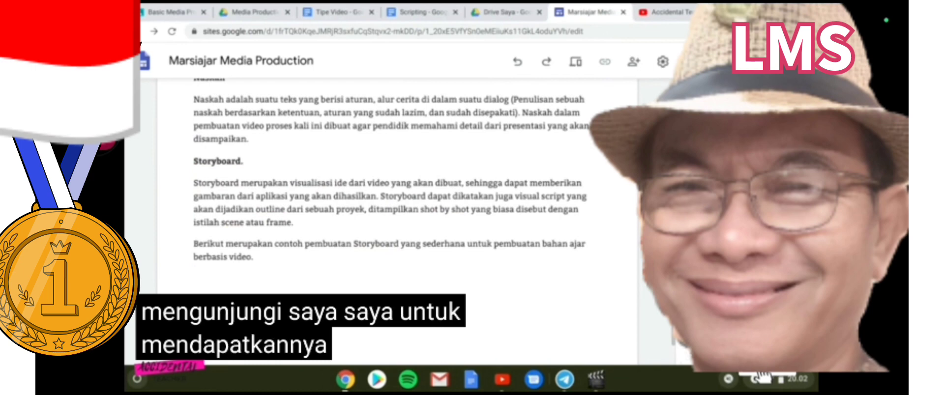
click(715, 275)
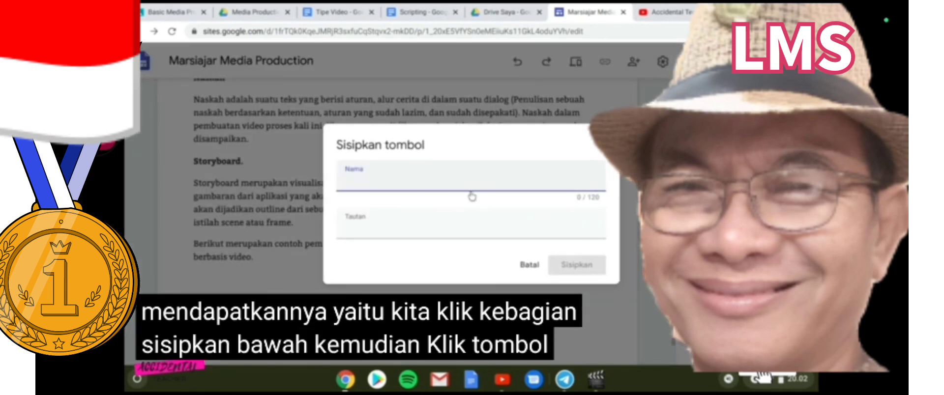
Start typing 'Download' as the button name, correcting a typo
text(DOwnl)
key(BackSpace)
key(BackSpace)
key(BackSpace)
key(BackSpace)
key(BackSpace)
key(BackSpace)
key(BackSpace)
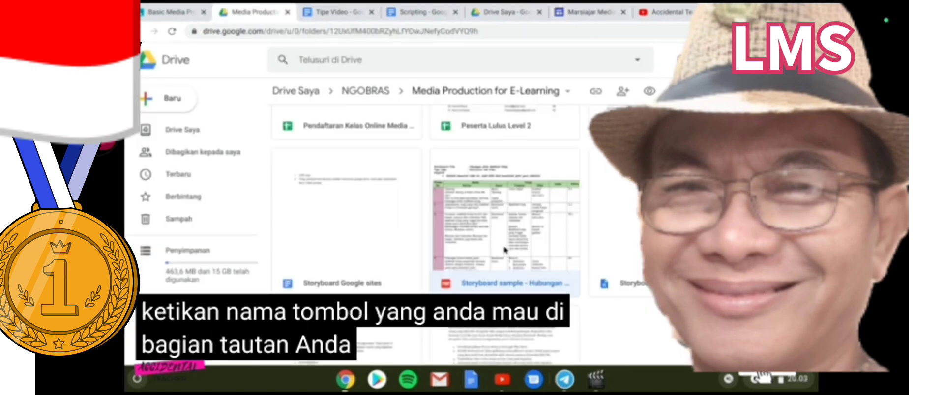
Open the storyboard sample PDF and its advanced sharing settings to get a public link
double_click(523, 290)
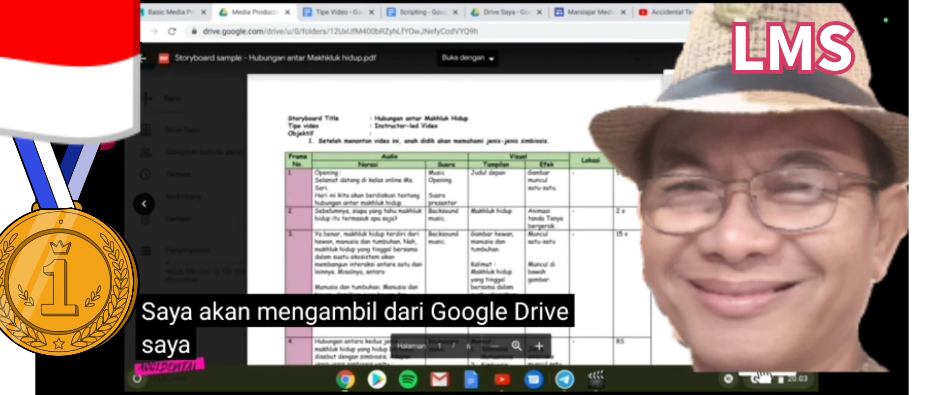
click(708, 84)
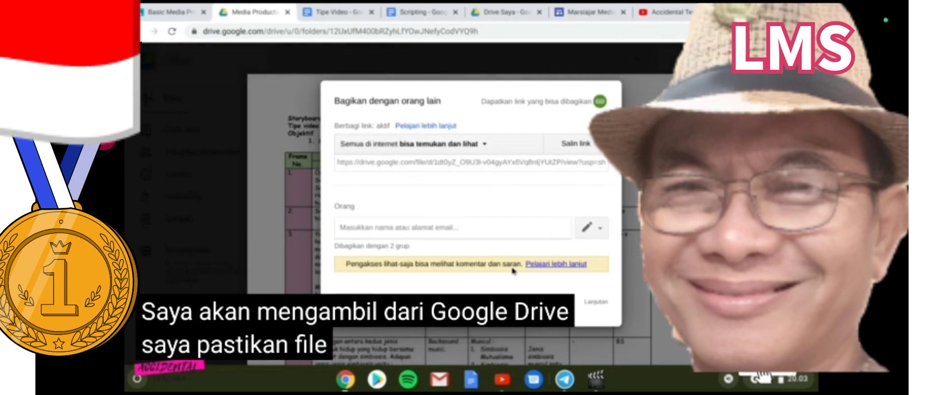
click(586, 305)
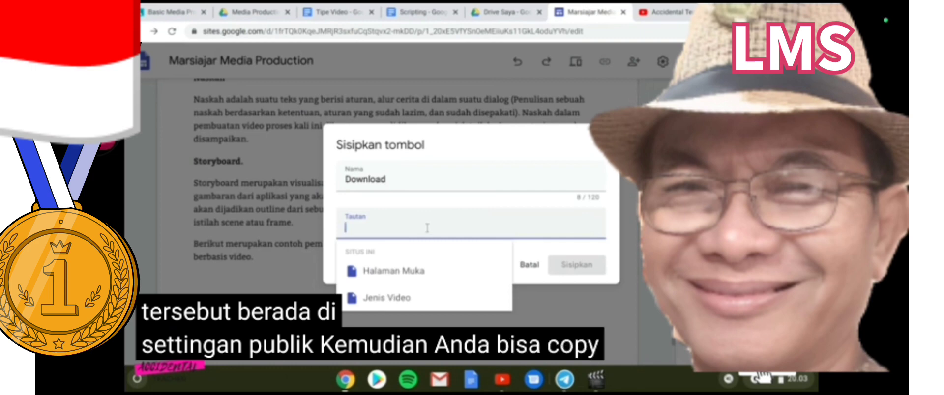
Insert the Download button linked to the PDF's share link and remove trailing empty lines
click(576, 264)
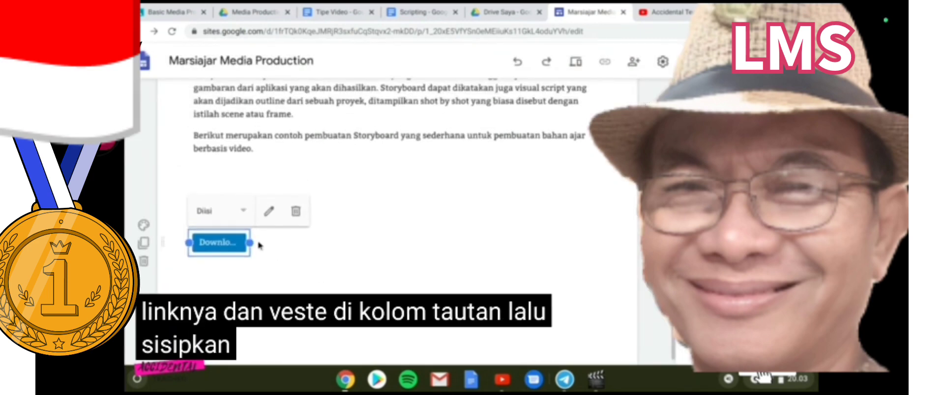
drag(249, 242, 286, 242)
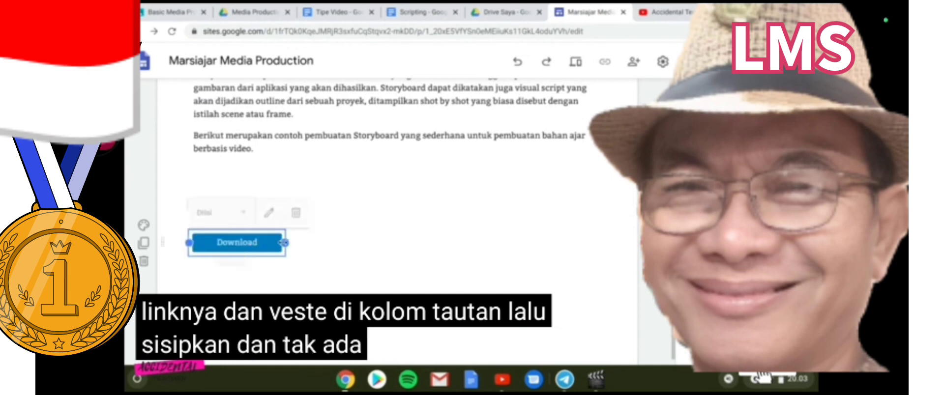
scroll(374, 227, down, 1)
click(346, 239)
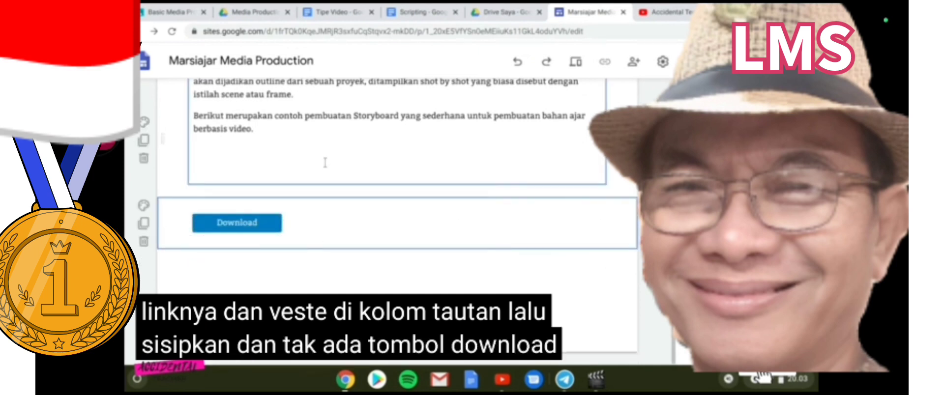
click(220, 176)
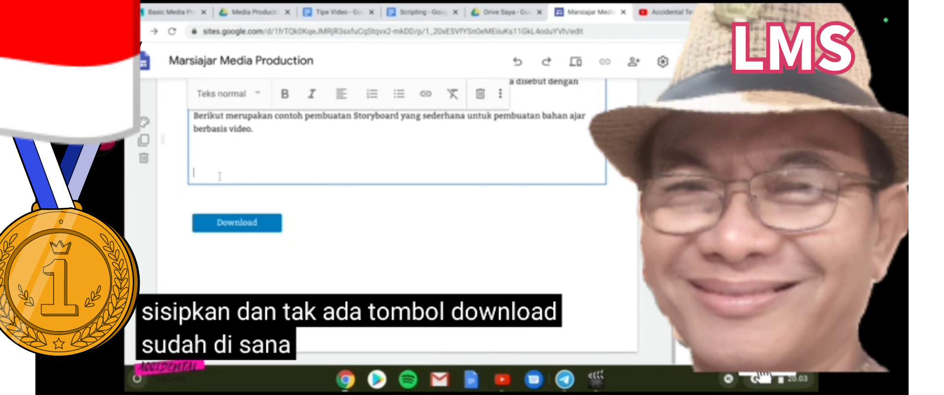
key(BackSpace)
key(BackSpace)
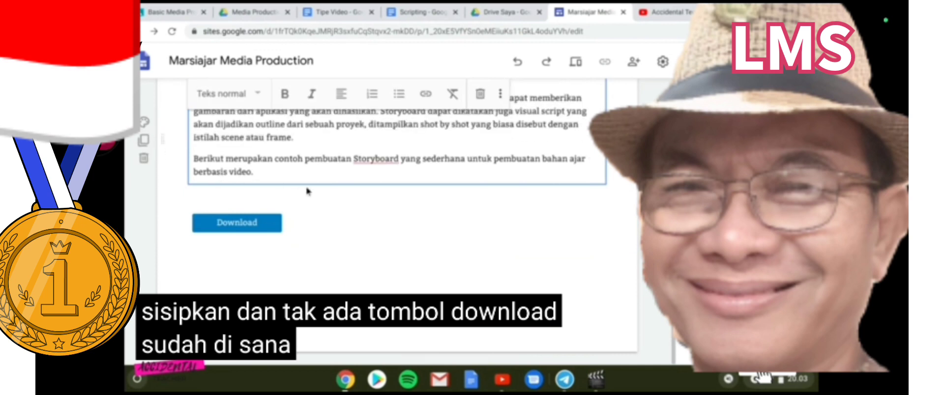
Relabel the button 'Download Contoh Storyboard' and widen it so the label fits
click(237, 222)
click(268, 192)
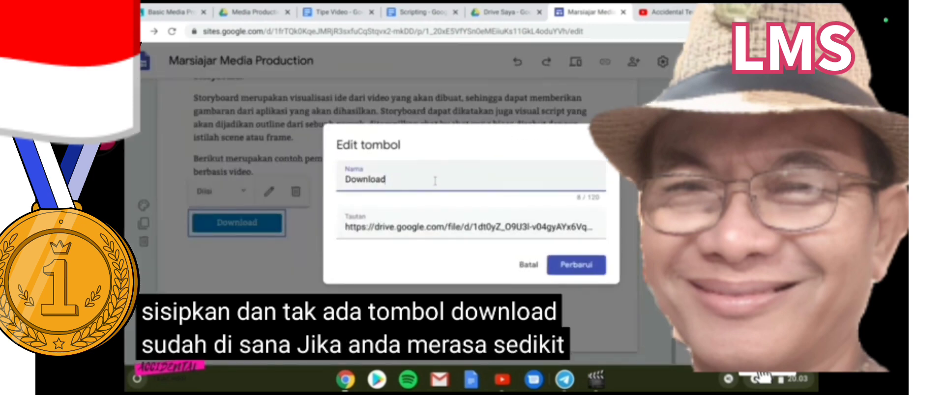
text(Cor)
text(toh)
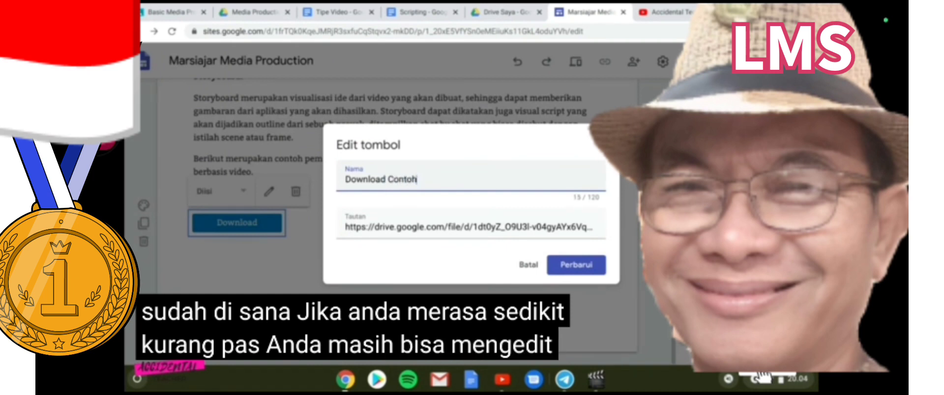
text( Storyboard)
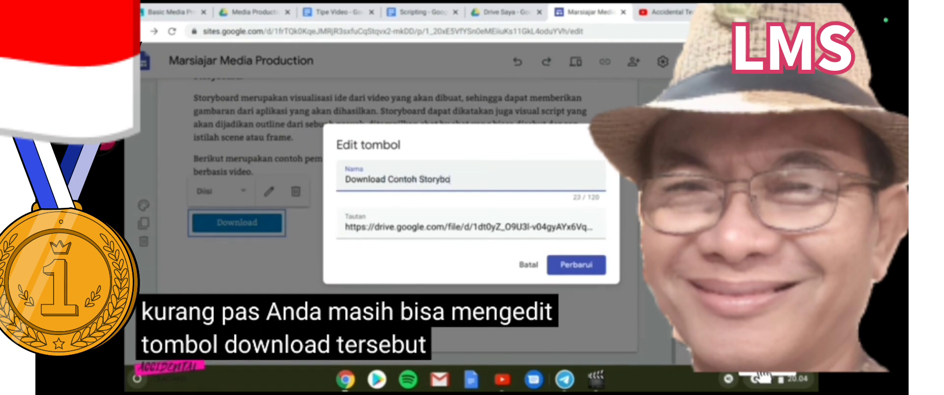
click(576, 265)
drag(288, 224, 322, 237)
click(339, 310)
click(307, 222)
drag(317, 222, 355, 223)
click(370, 277)
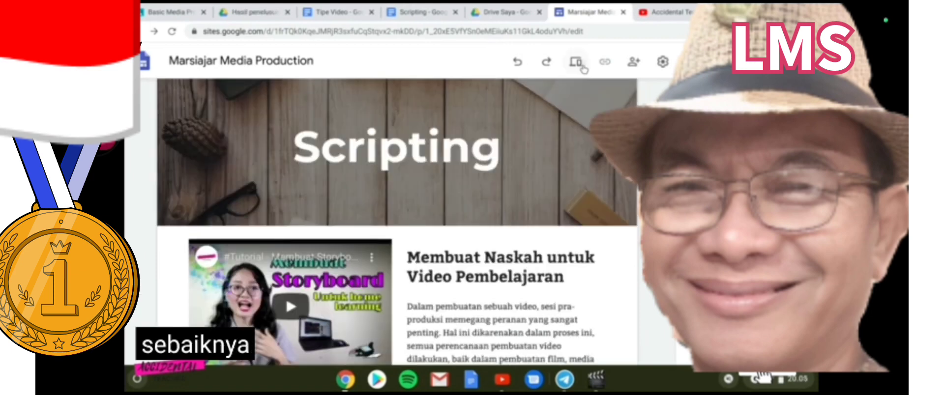
Preview the Scripting page and scroll through it at phone size
click(583, 69)
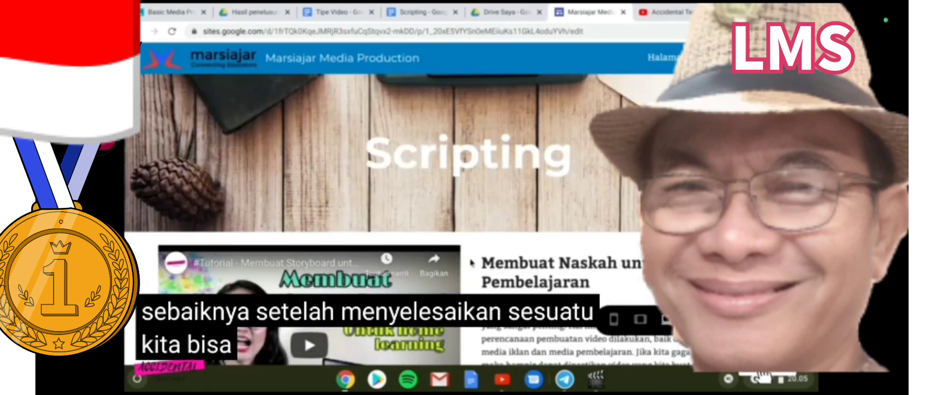
scroll(559, 227, down, 5)
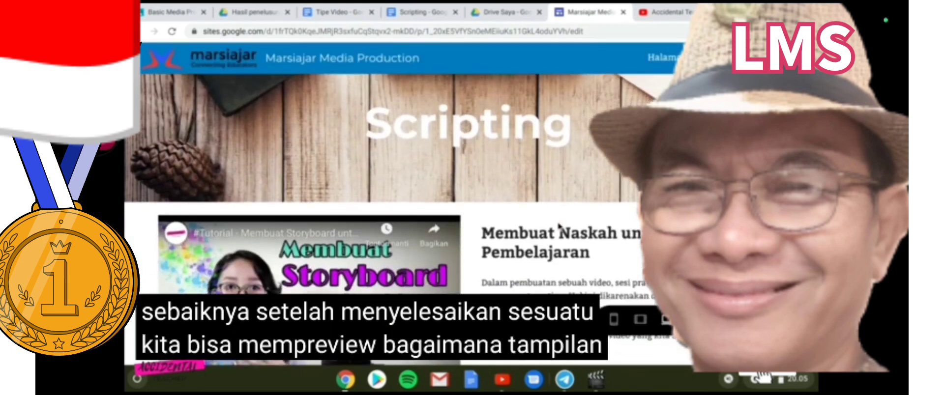
scroll(559, 218, down, 8)
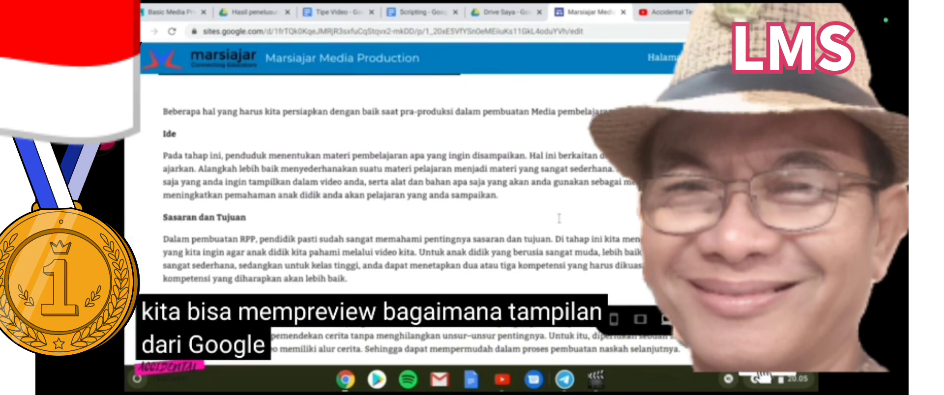
scroll(558, 218, down, 3)
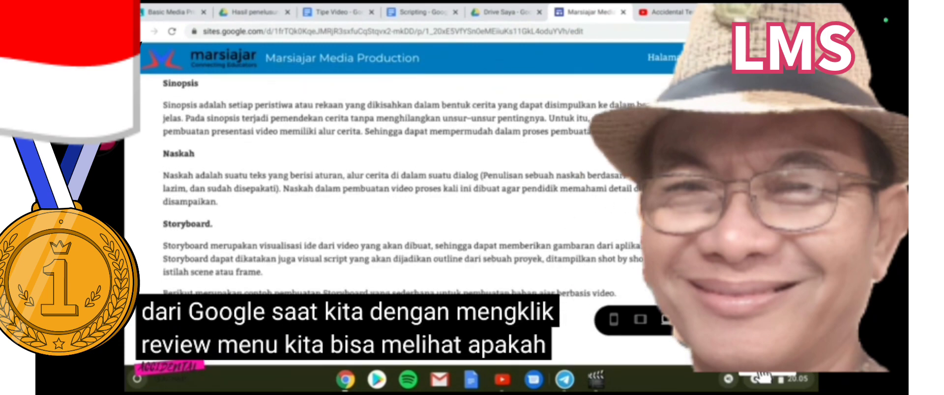
click(614, 319)
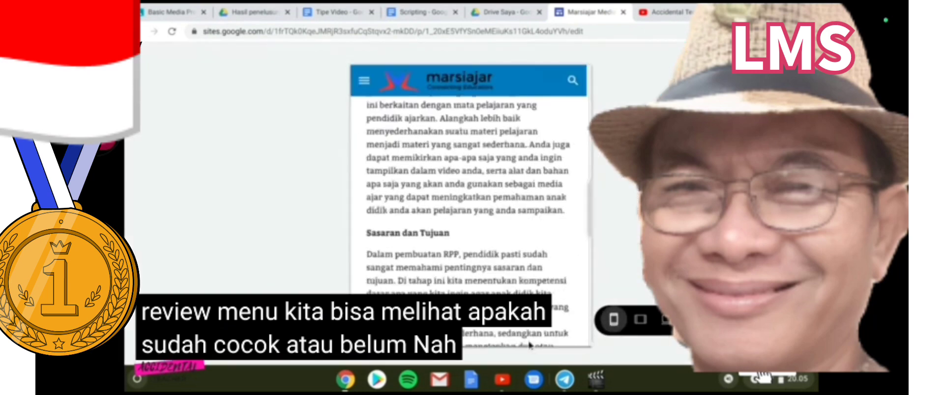
scroll(476, 215, up, 10)
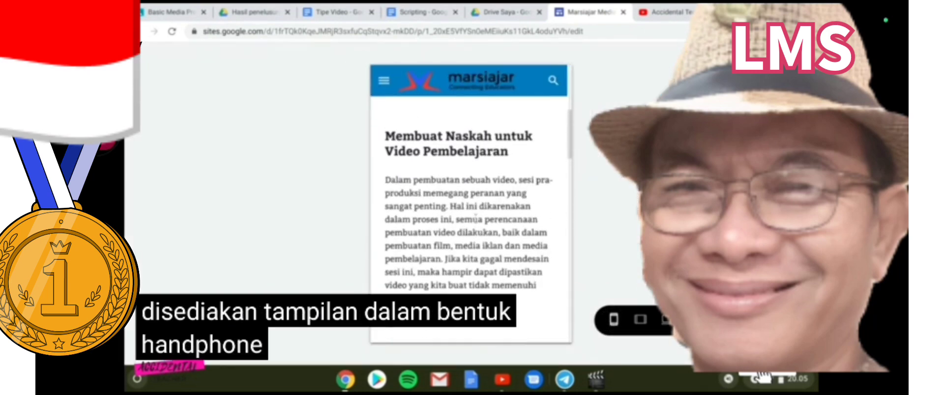
scroll(475, 214, up, 5)
scroll(477, 221, down, 10)
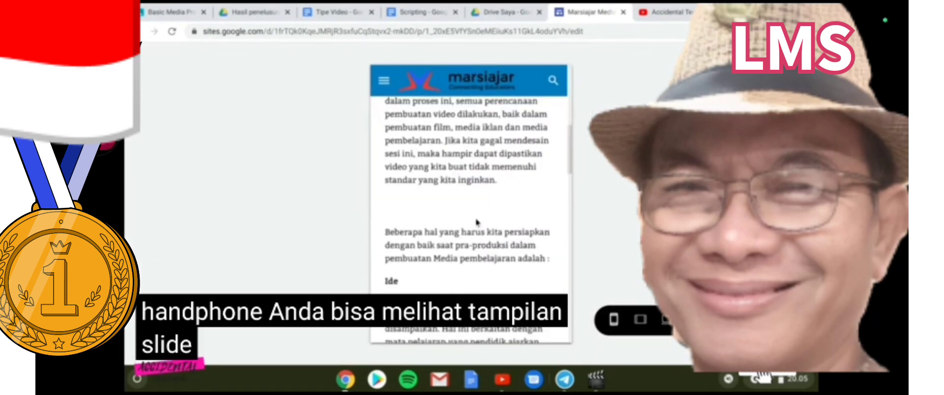
scroll(477, 222, down, 5)
Check the preview at tablet width and the home page on phone, then exit preview
click(640, 319)
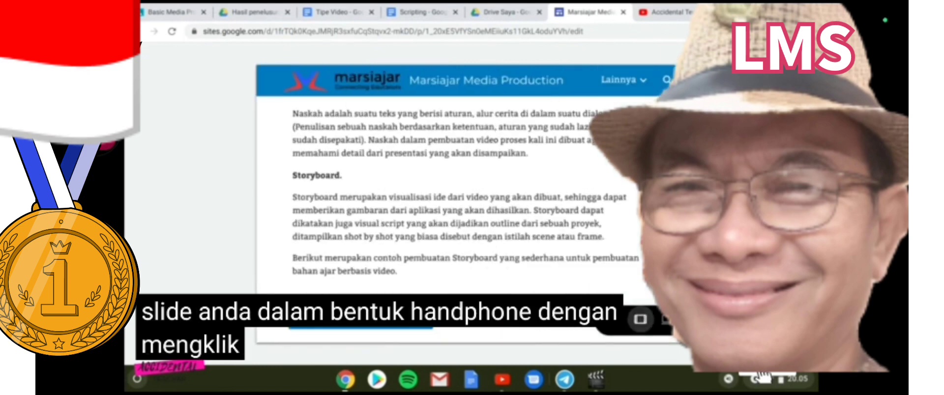
scroll(466, 197, up, 10)
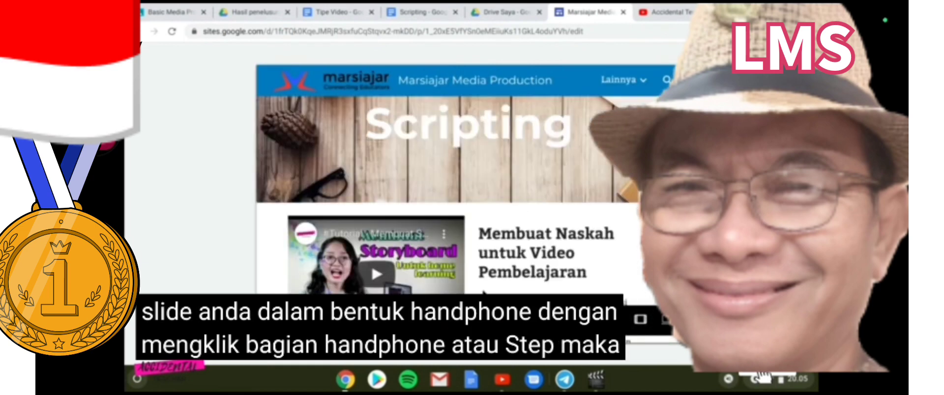
scroll(467, 196, down, 8)
scroll(466, 197, up, 8)
mouse_move(648, 94)
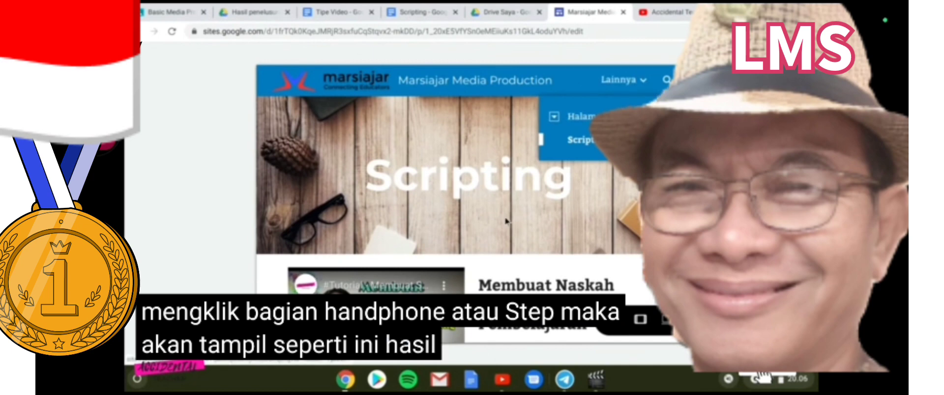
mouse_move(644, 80)
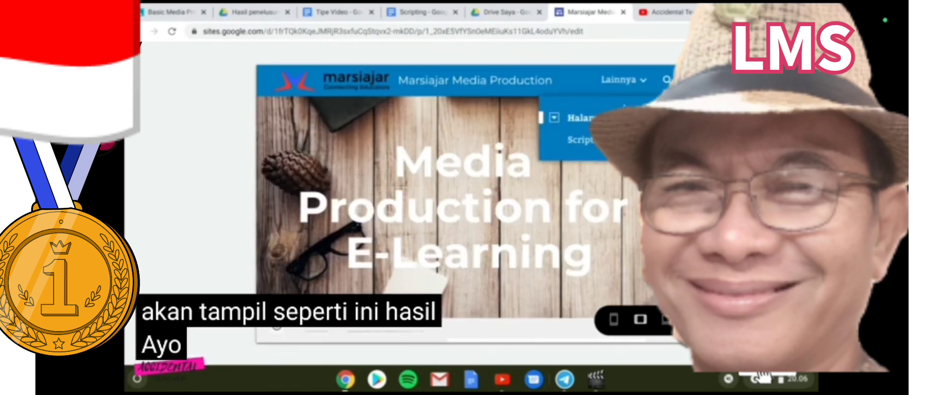
click(614, 327)
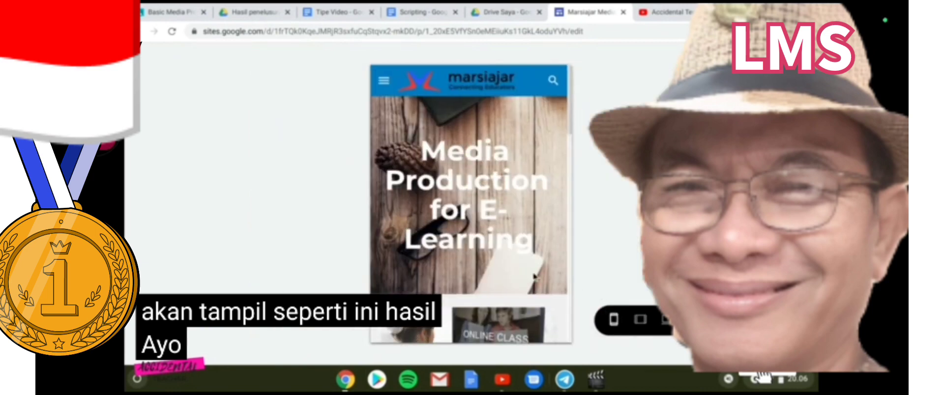
click(695, 320)
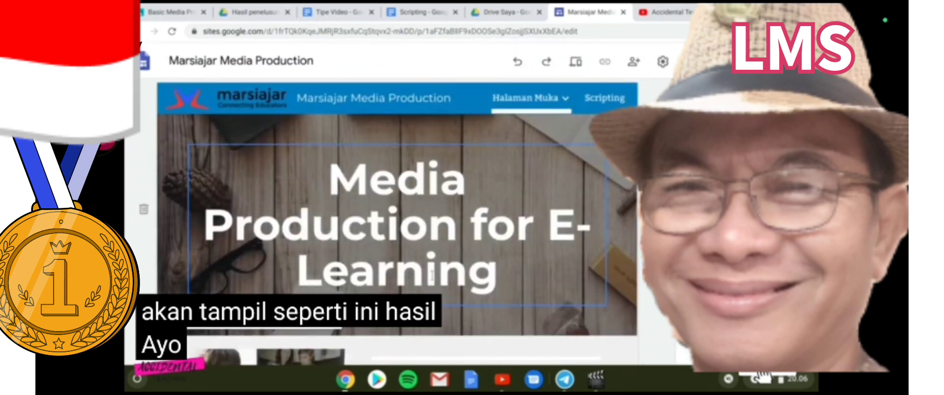
Select the word 'Scripting' under Daftar isi and link it to the Scripting page
scroll(397, 222, up, 1)
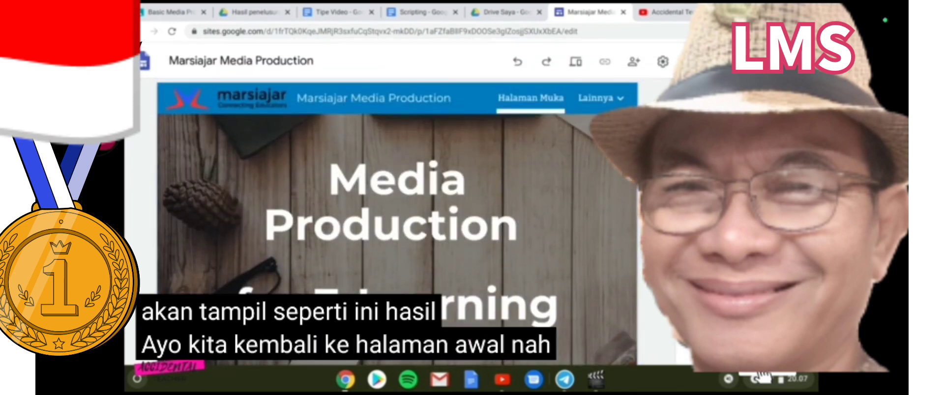
scroll(397, 222, down, 5)
scroll(397, 222, down, 7)
scroll(397, 221, up, 6)
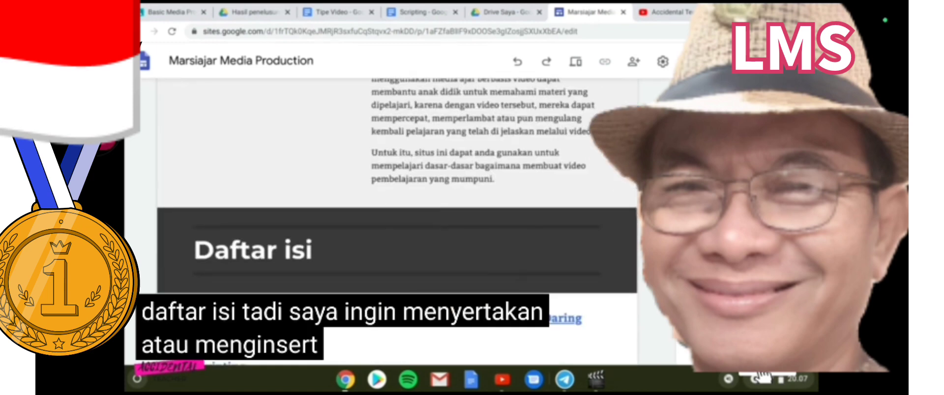
scroll(622, 216, down, 5)
scroll(621, 217, up, 2)
click(223, 212)
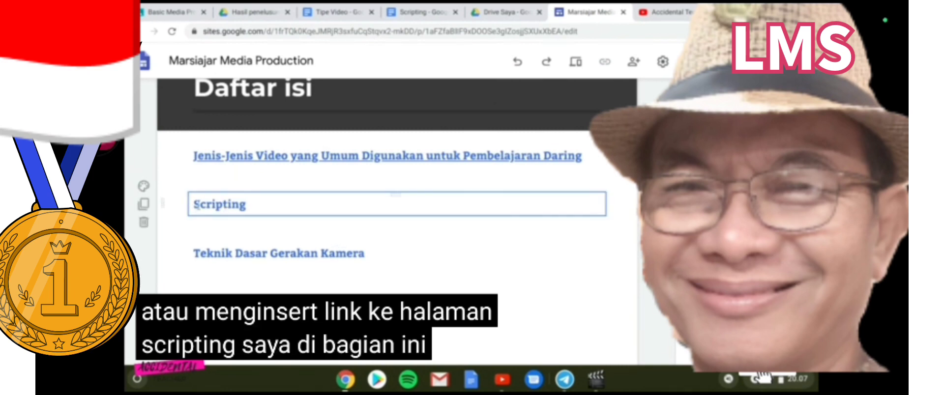
double_click(241, 206)
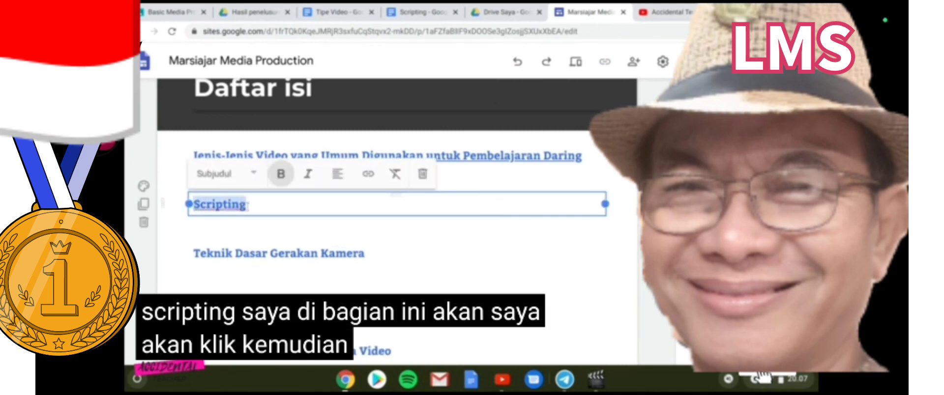
click(372, 180)
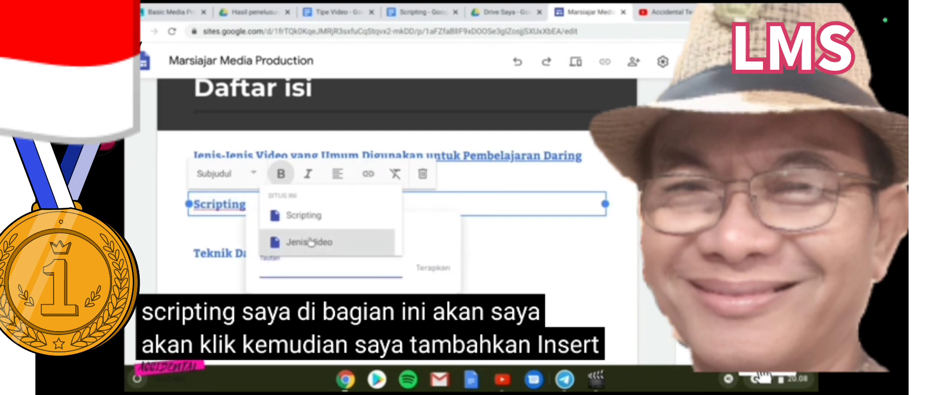
click(314, 214)
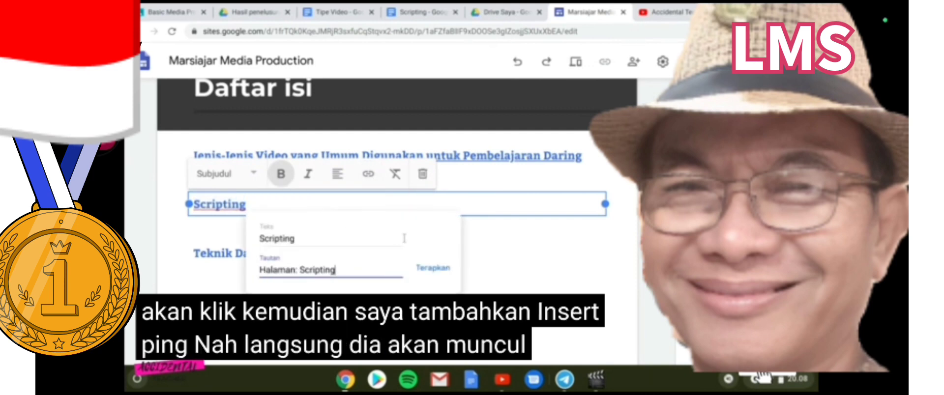
click(433, 268)
click(509, 268)
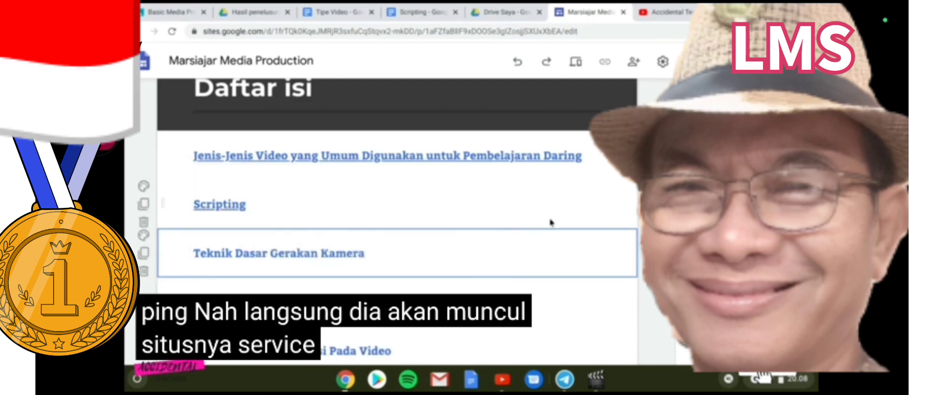
Preview the site at desktop width and follow the home page's Scripting link
click(574, 62)
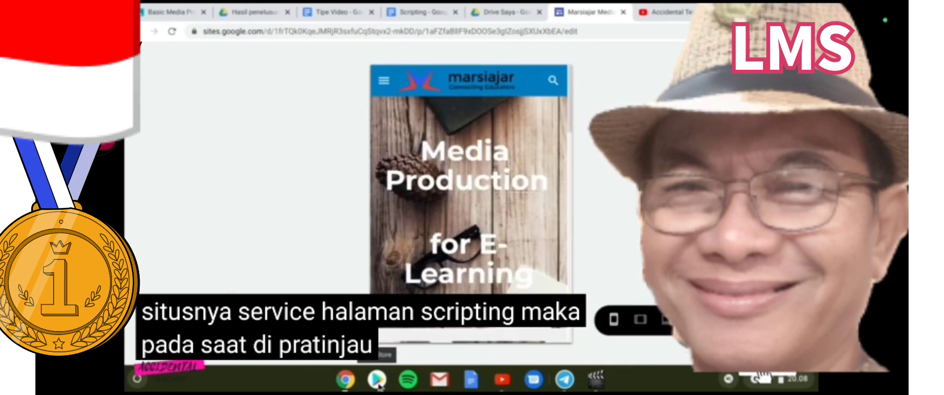
click(664, 320)
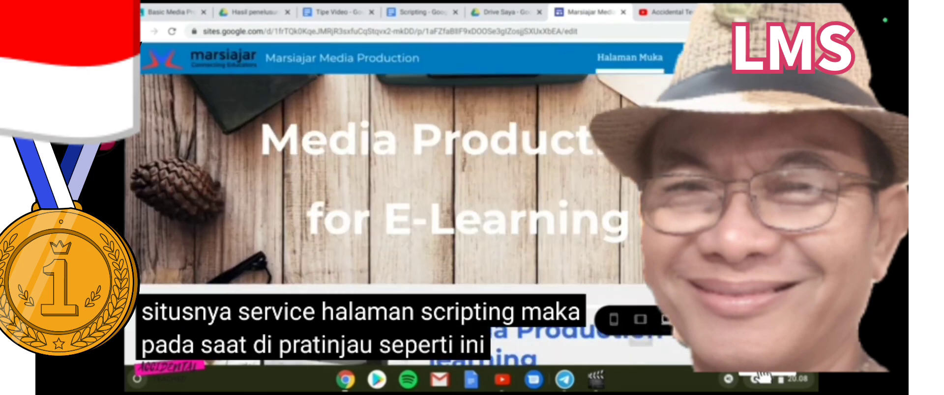
scroll(313, 208, down, 10)
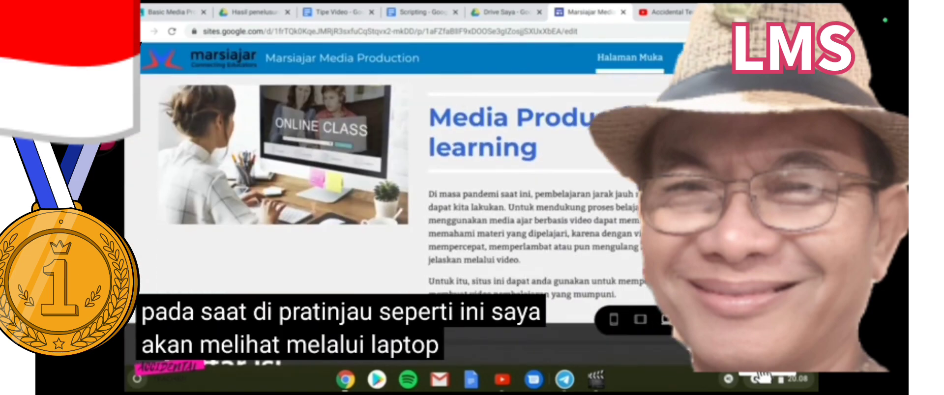
scroll(314, 212, down, 1)
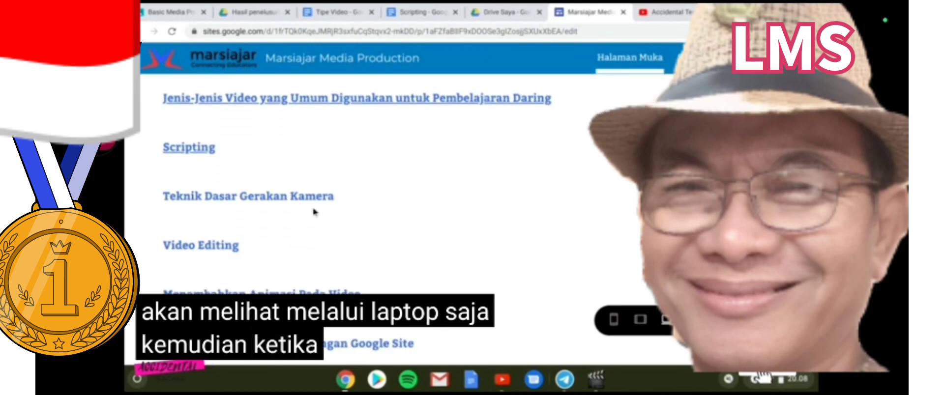
click(205, 149)
Test the storyboard download button at the bottom of the Scripting page
scroll(477, 234, down, 6)
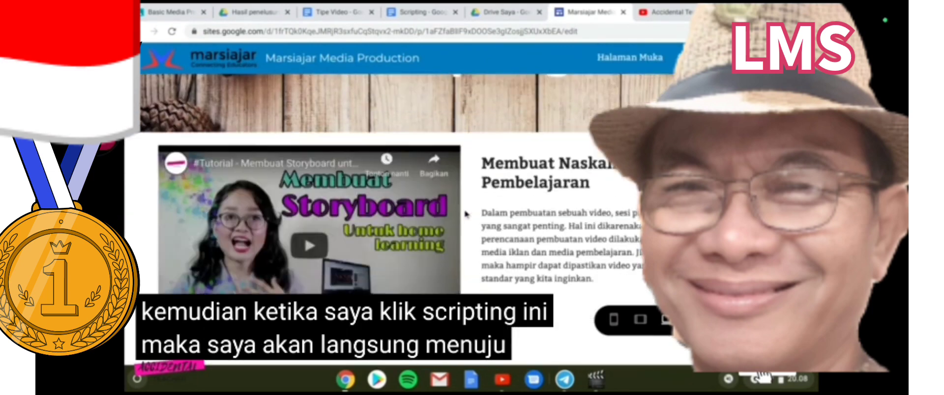
scroll(465, 214, down, 8)
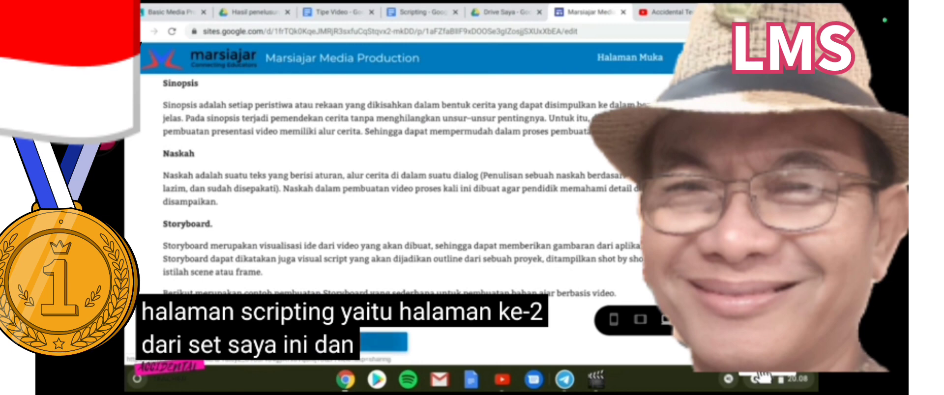
click(345, 344)
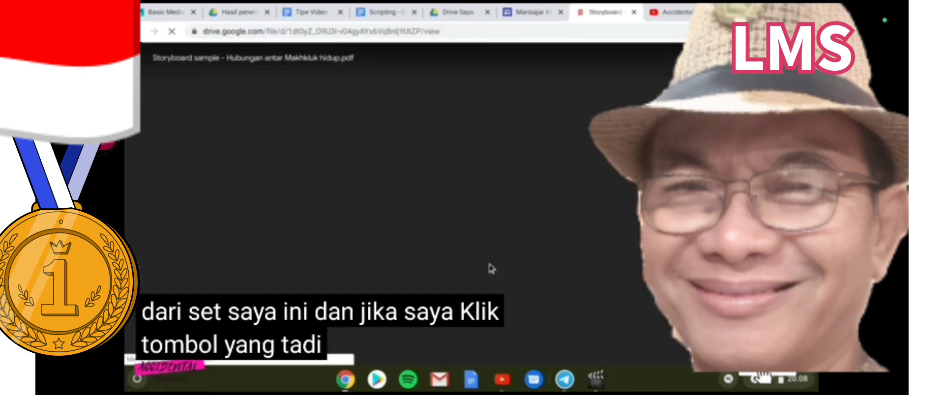